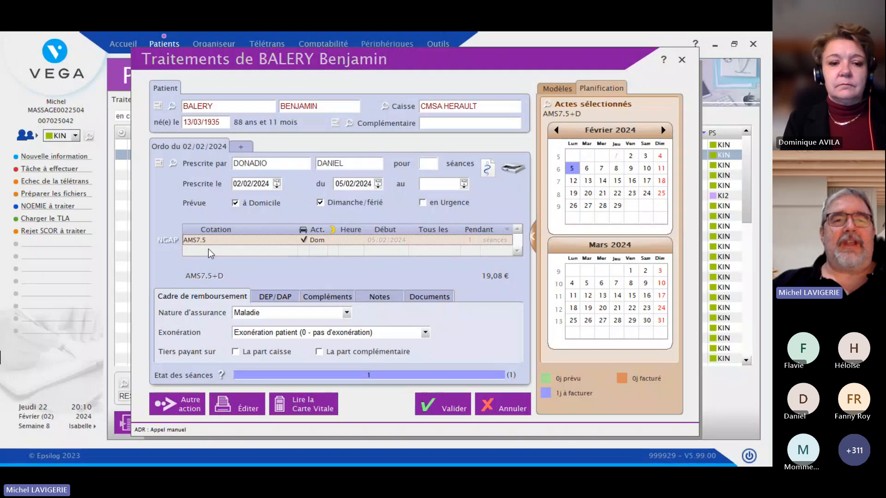
- Open the NGAP nomenclature for the empty second cotation line and shift its window slightly
left_click(208, 249)
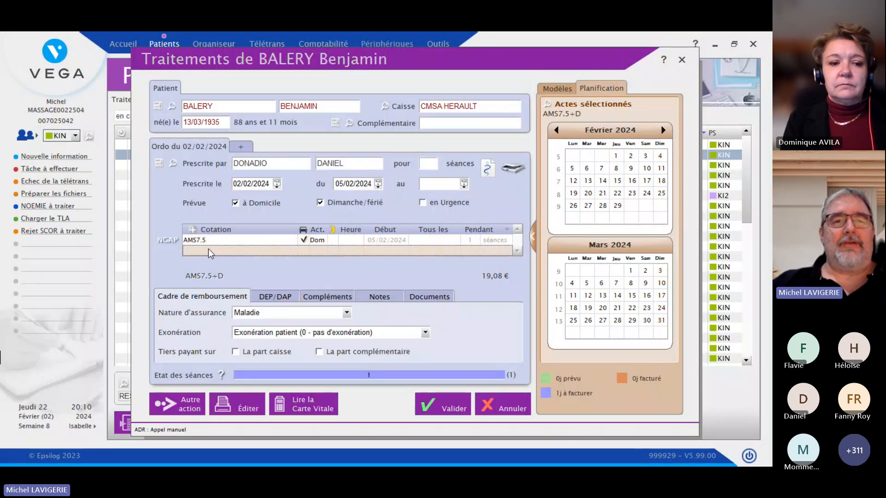
left_click(169, 253)
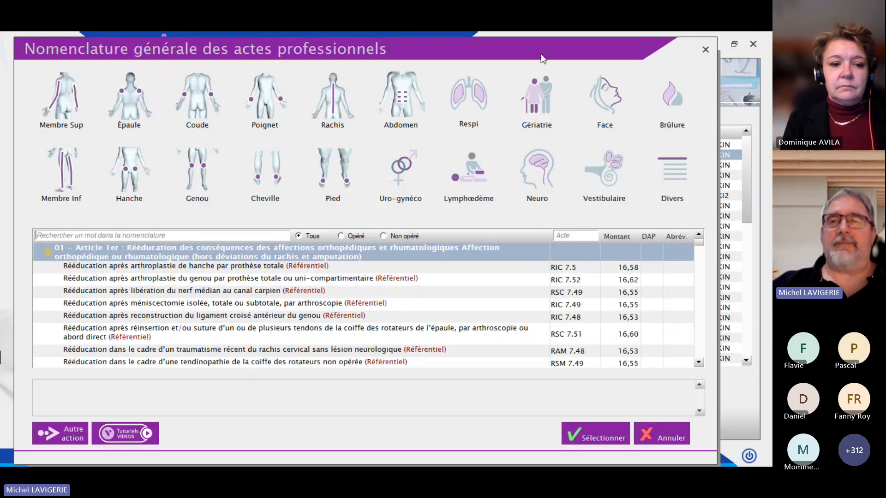
left_click_drag(540, 53, 561, 52)
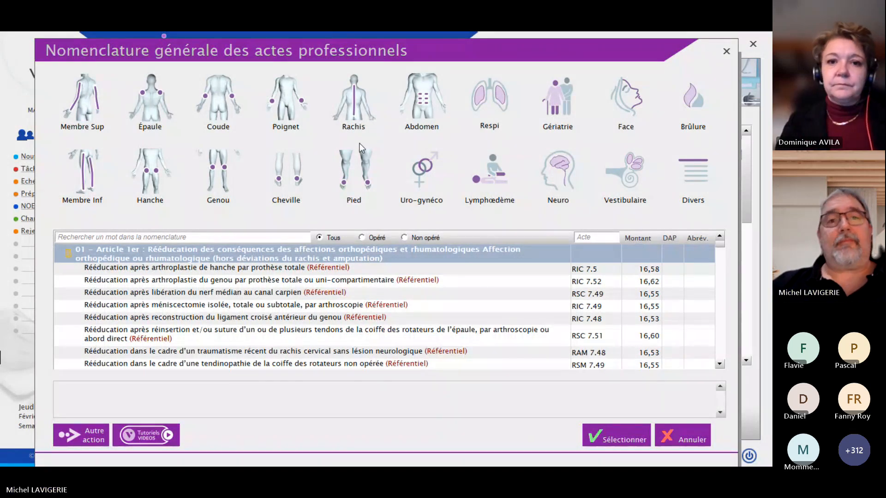
- Browse the nomenclature acts offered for Coude, Pied, Vestibulaire and Divers, clearing each category filter after viewing
left_click(221, 101)
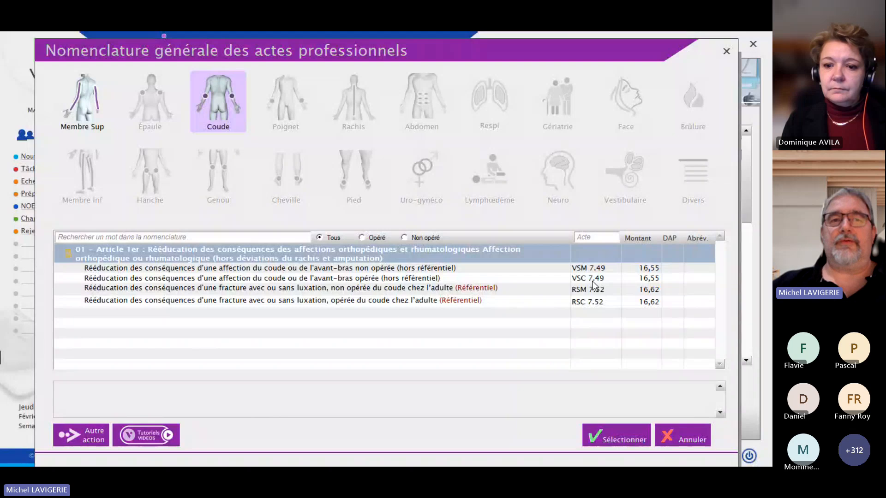
left_click(220, 96)
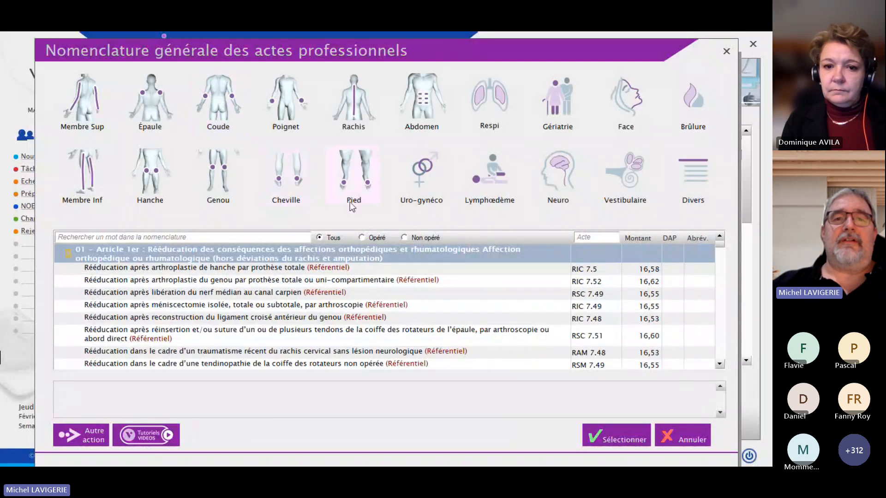
left_click(361, 171)
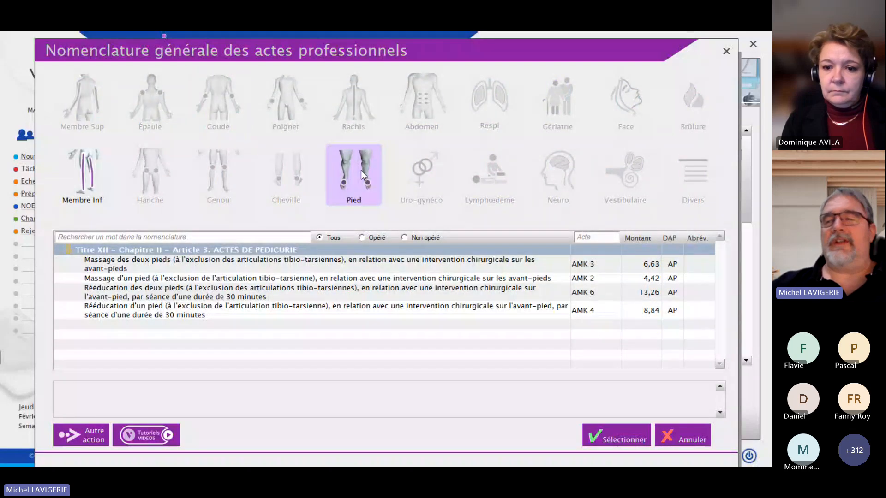
left_click(361, 170)
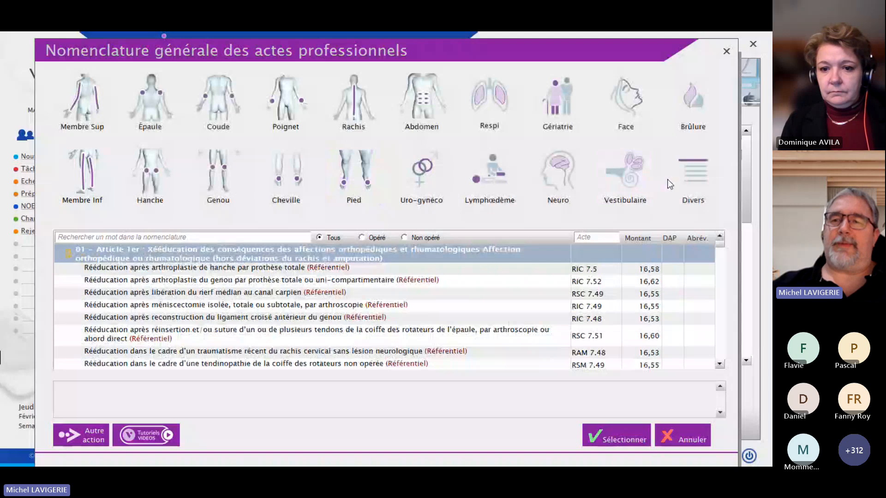
left_click(629, 177)
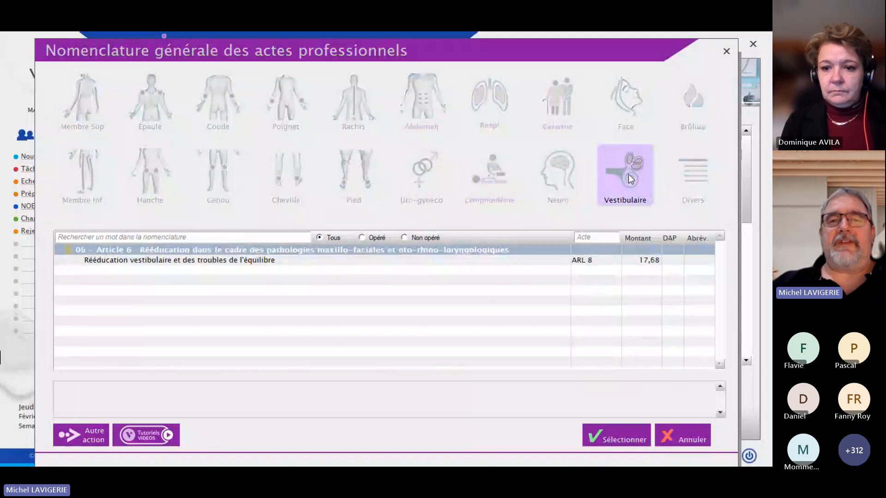
left_click(630, 179)
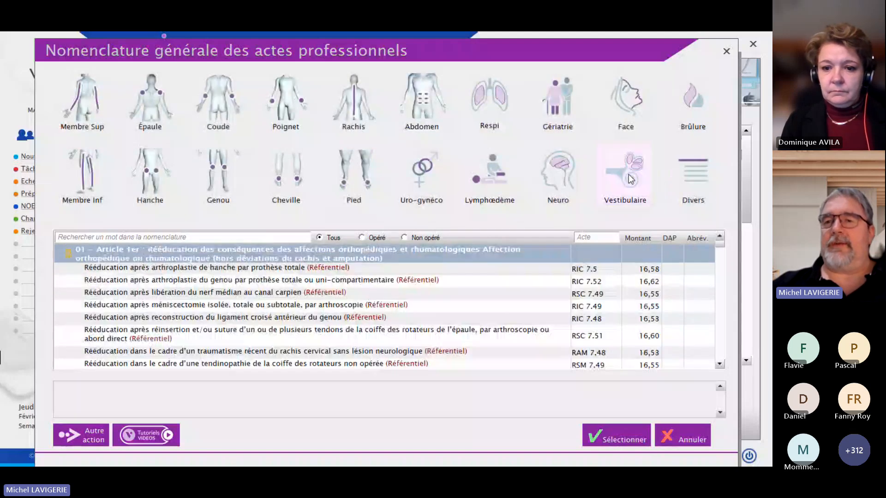
left_click(695, 170)
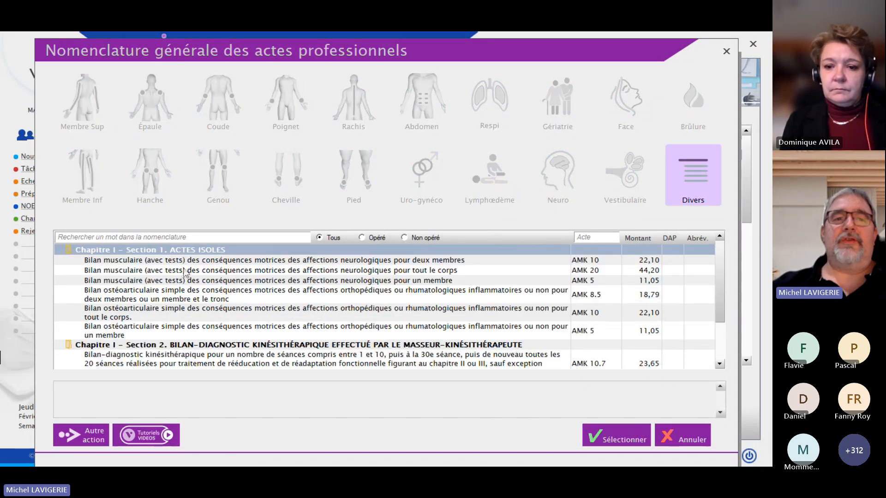
scroll(185, 272, "down", 2)
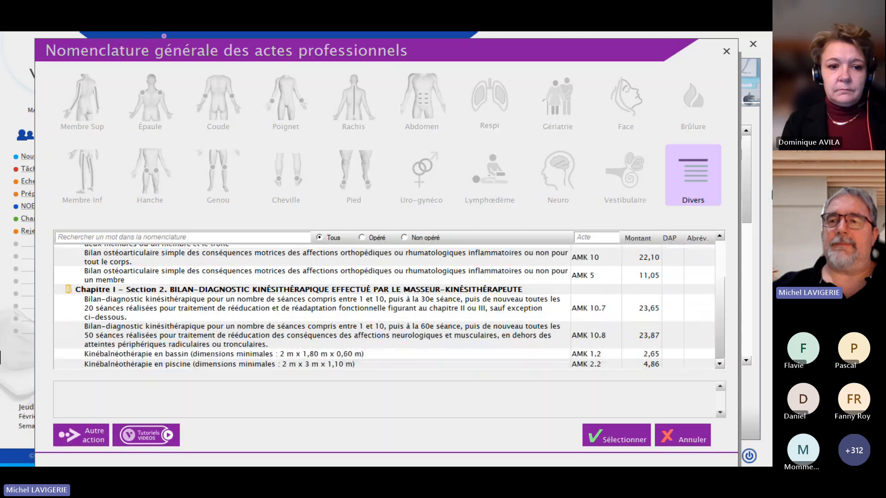
left_click(700, 171)
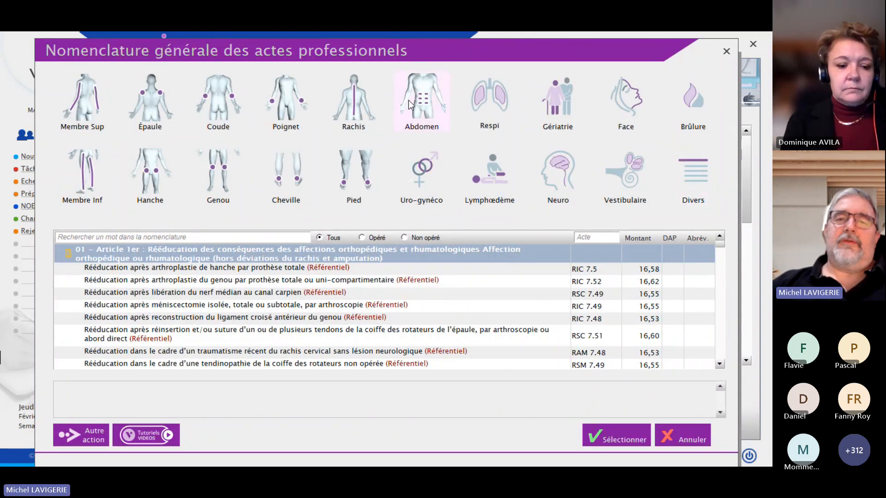
- Add the RIM 7.5 act for a recent non-operated external ankle-foot sprain from the Cheville category
left_click(294, 176)
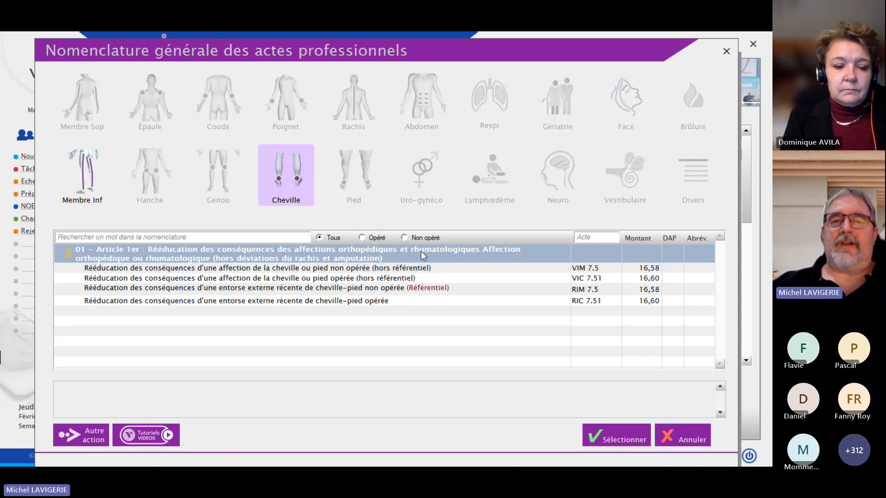
left_click(400, 291)
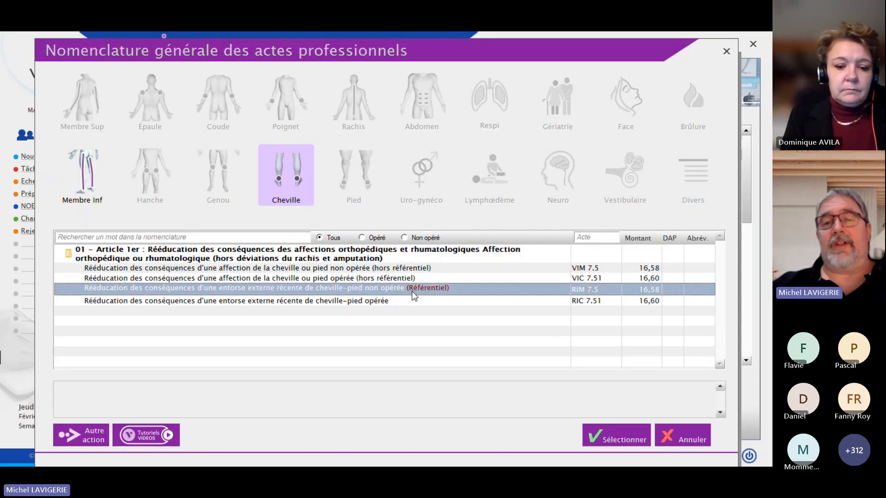
left_click(602, 433)
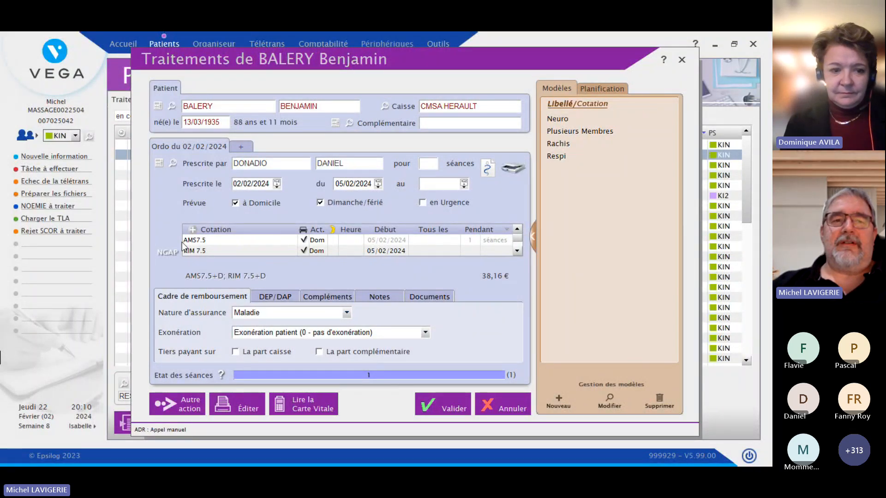
- Open the nomenclature's video tutorial page in the browser, examine the référentiel PDF on prior agreement, and return to the treatment
left_click(168, 252)
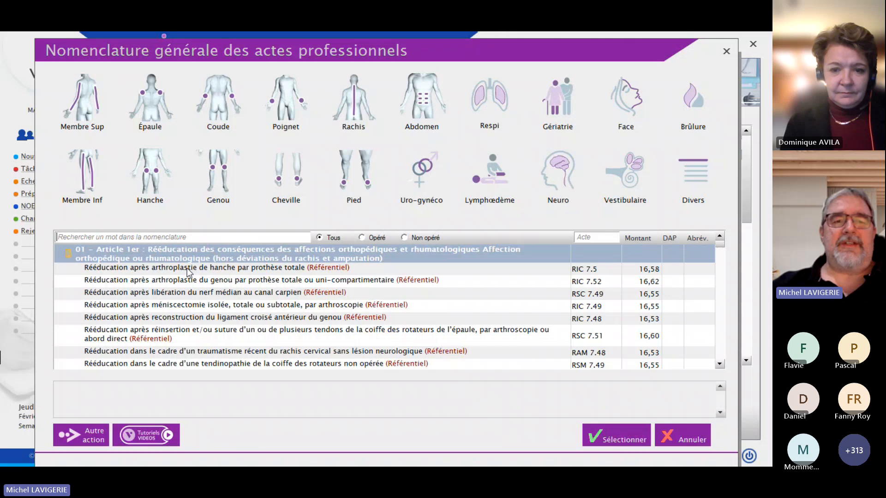
left_click(144, 436)
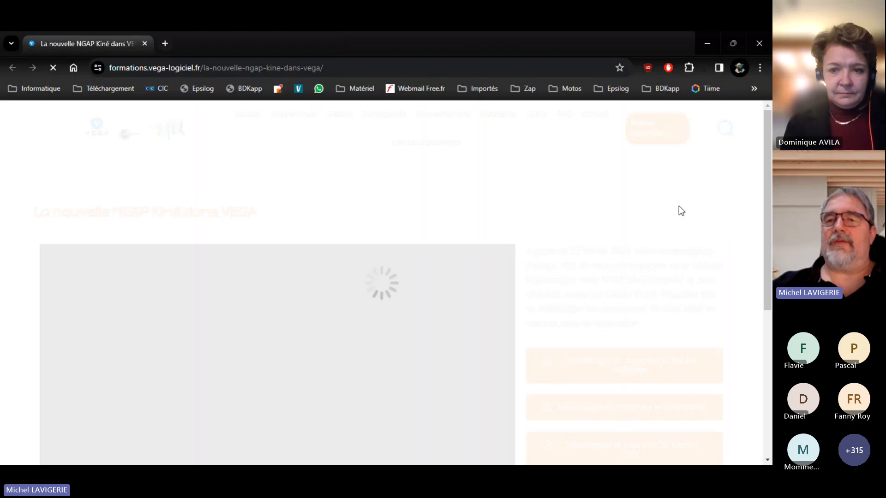
scroll(656, 316, "down", 3)
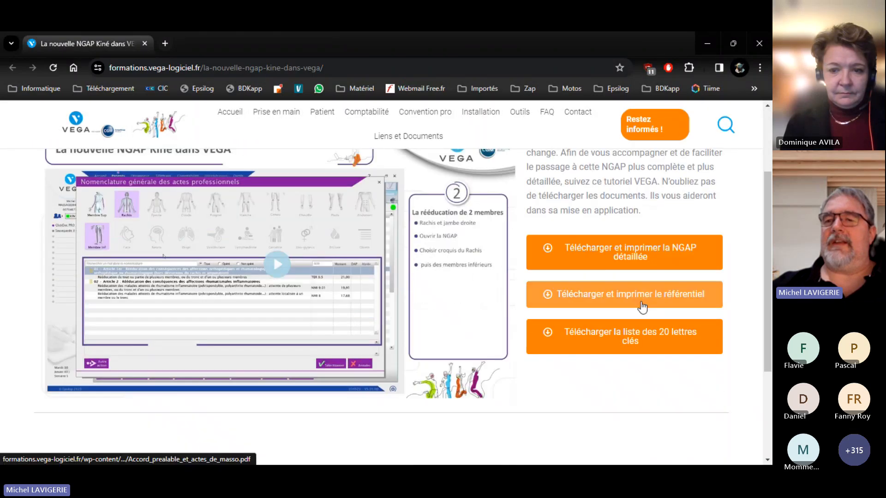
left_click(630, 298)
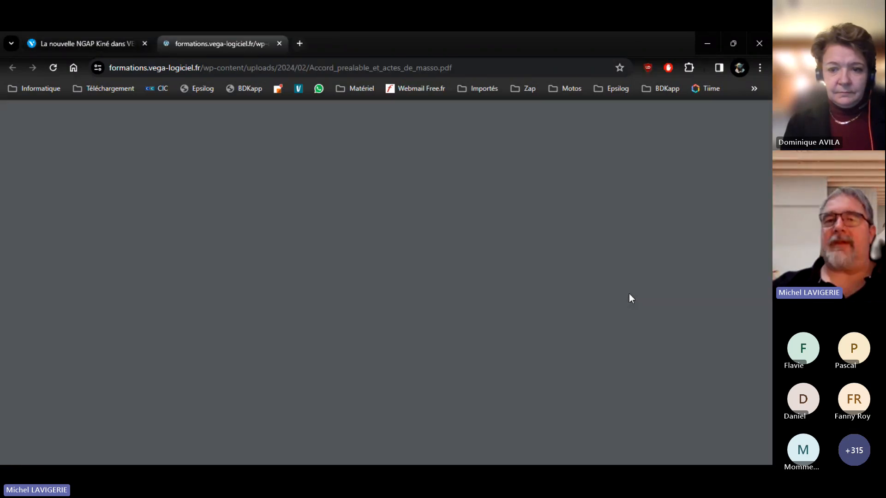
scroll(618, 287, "down", 3)
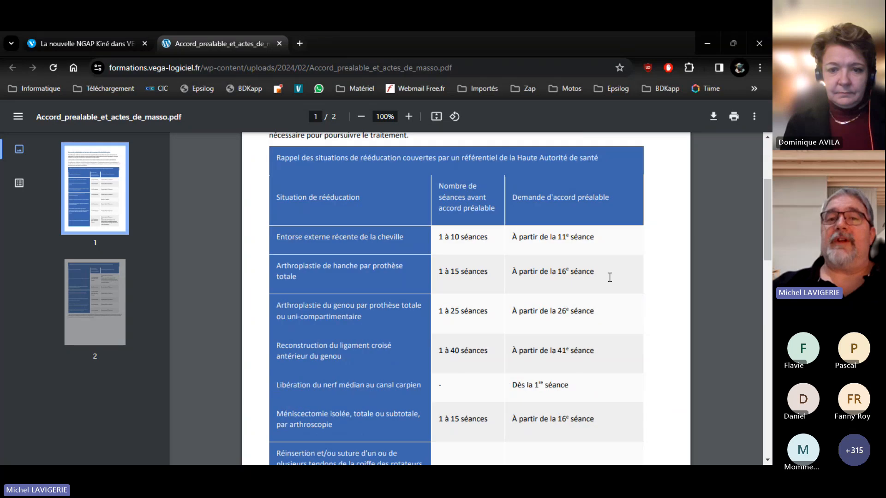
scroll(610, 277, "down", 1)
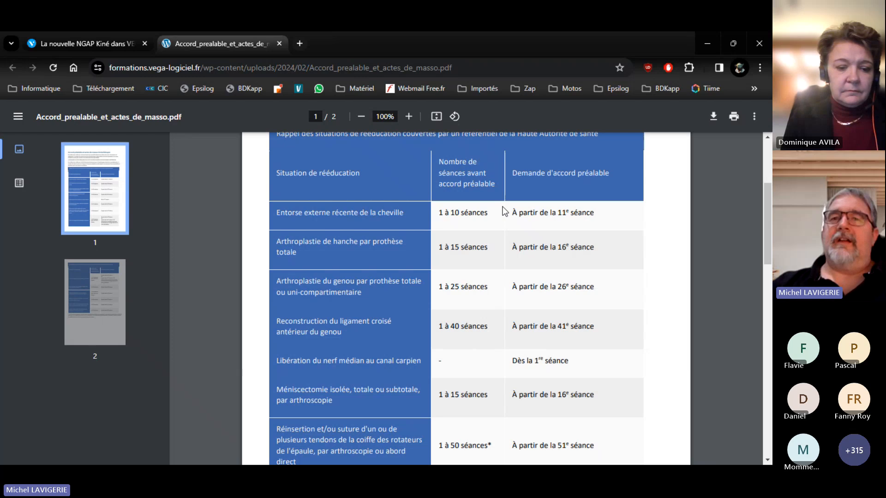
left_click(706, 43)
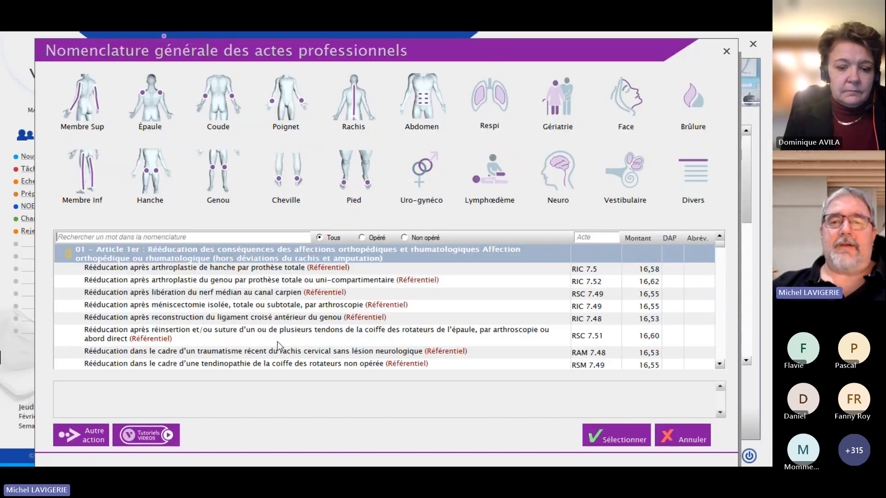
left_click(686, 437)
- Set the treatment's DEP/DAP status to "Pas de réponse sous 15 jours" and show the documents available for printing
left_click(284, 295)
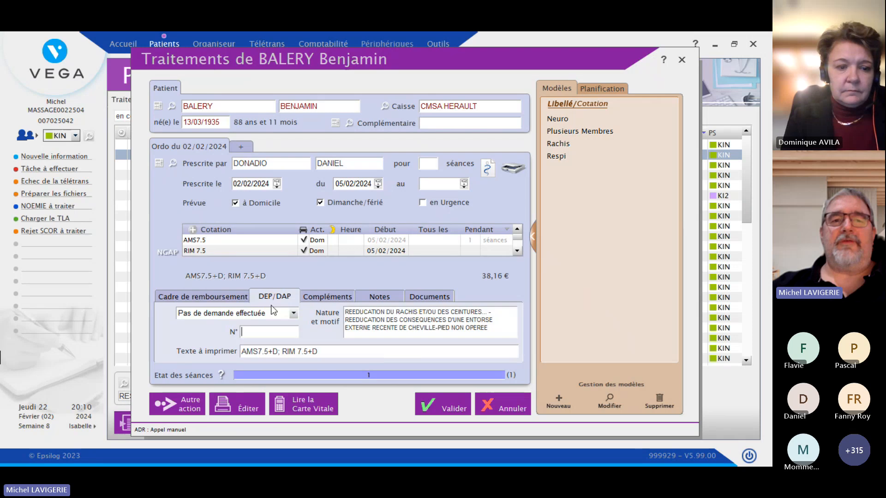
left_click(262, 314)
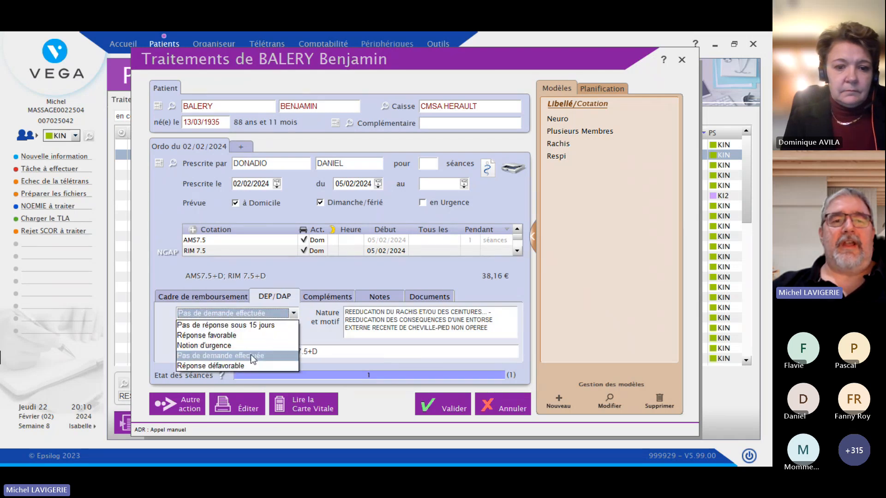
left_click(263, 325)
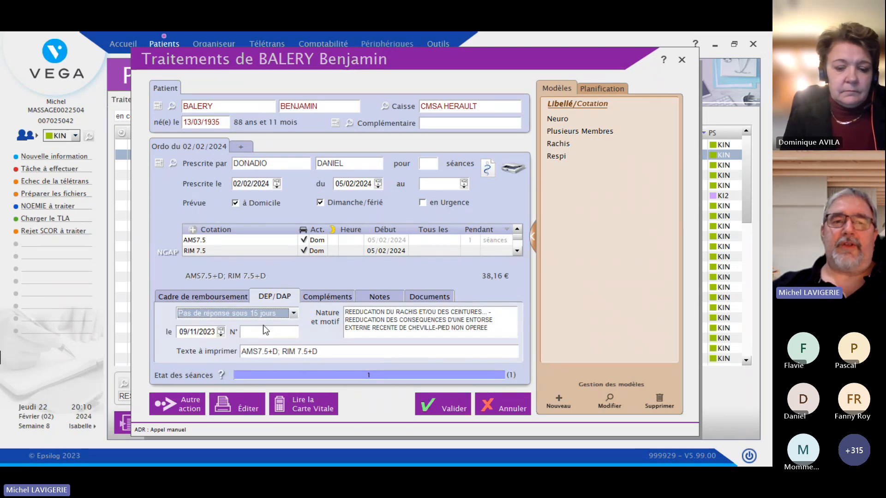
left_click(246, 403)
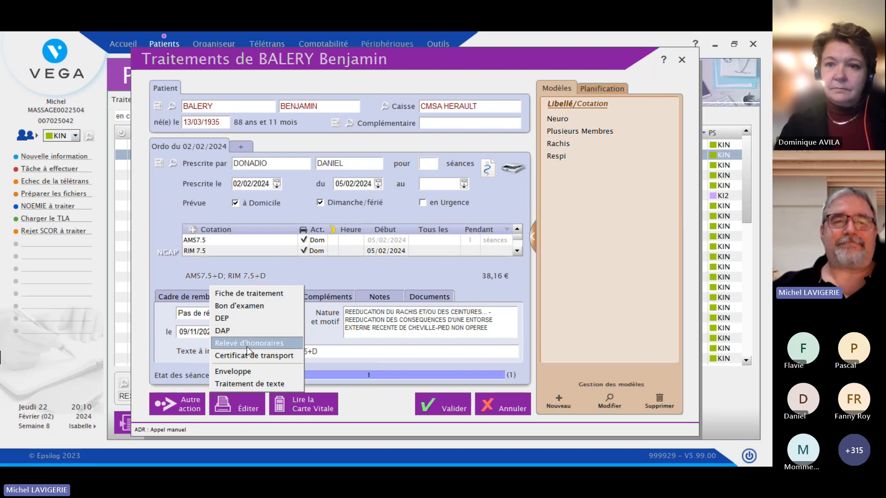
- Clear the RIM 7.5 code from the second cotation line
left_click_drag(226, 251, 179, 261)
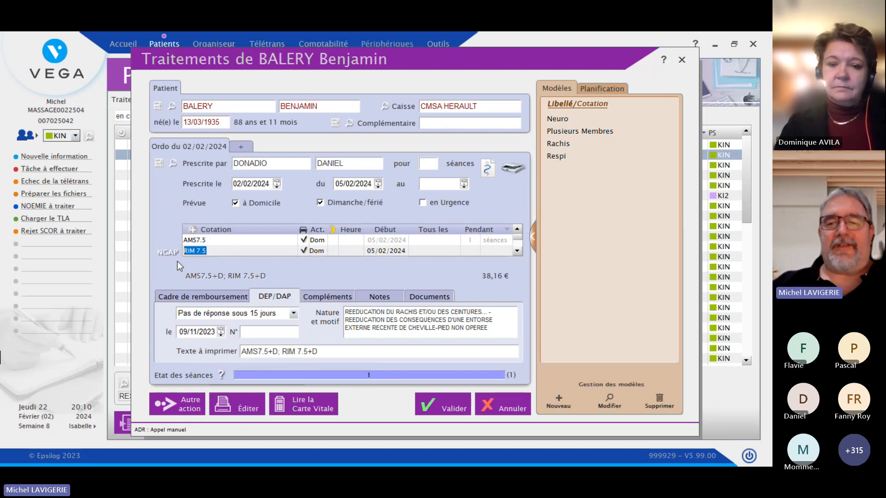
key("Delete")
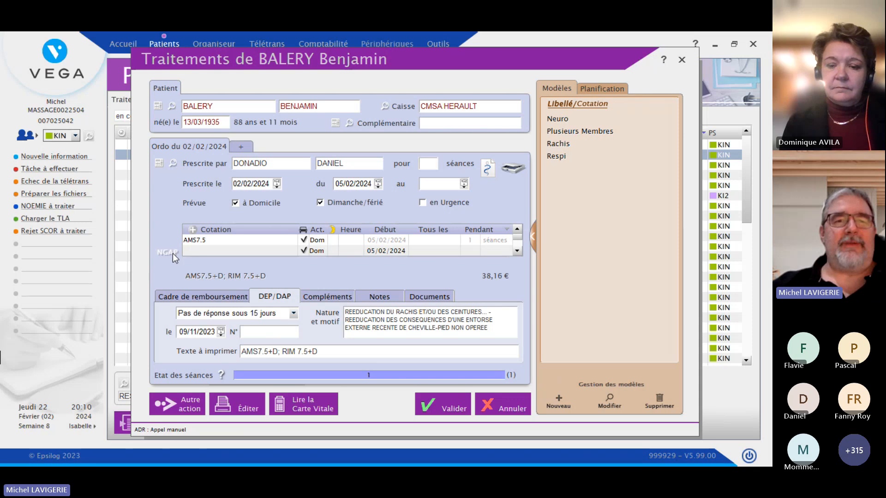
- Reopen the NGAP nomenclature, compare the Cheville acts under the Opéré, Non opéré and Tous filters, and view the Lymphœdème acts
left_click(172, 253)
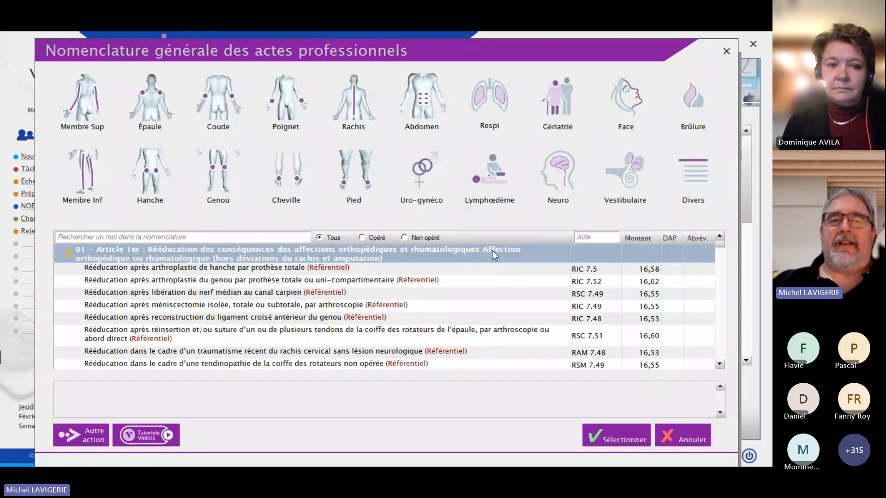
left_click(312, 189)
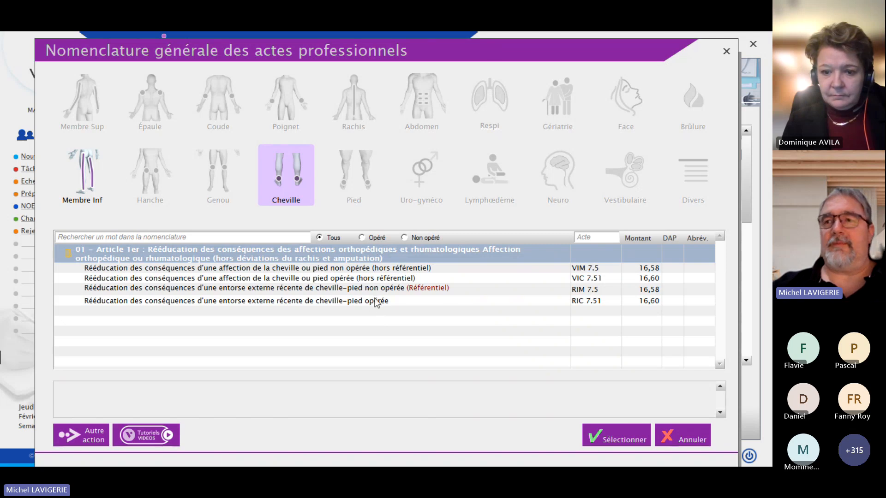
left_click(378, 238)
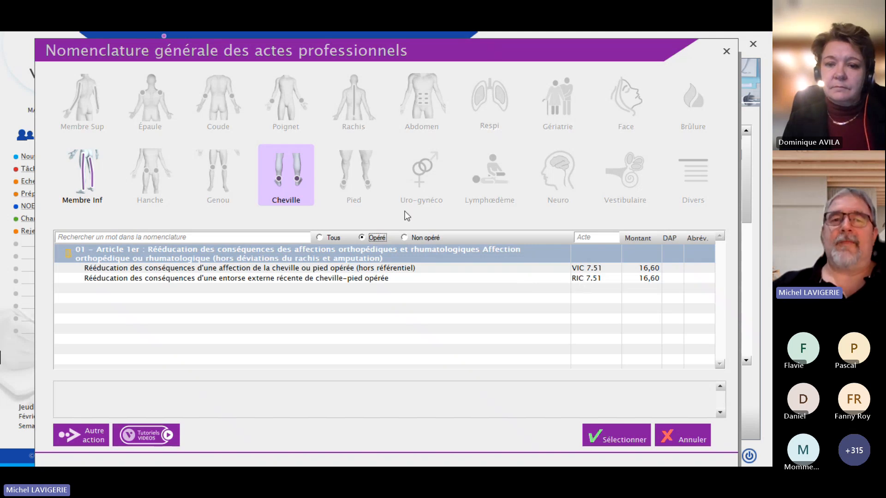
left_click(410, 238)
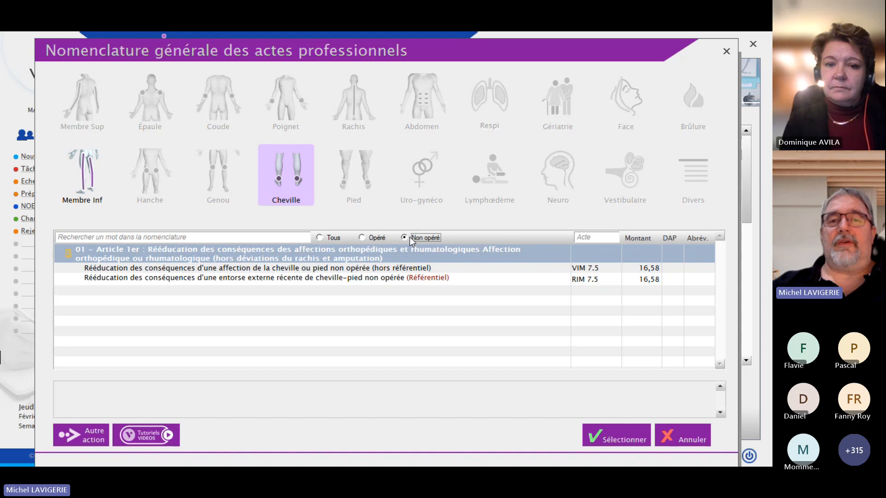
left_click(330, 237)
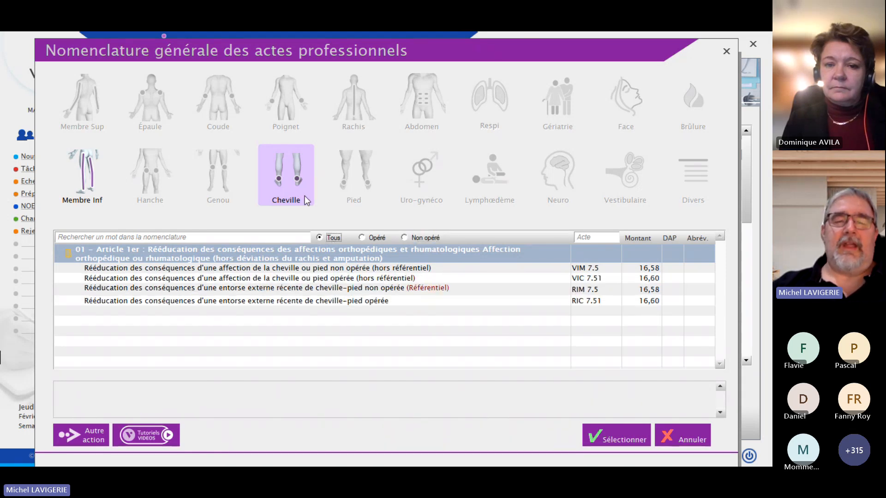
left_click(285, 178)
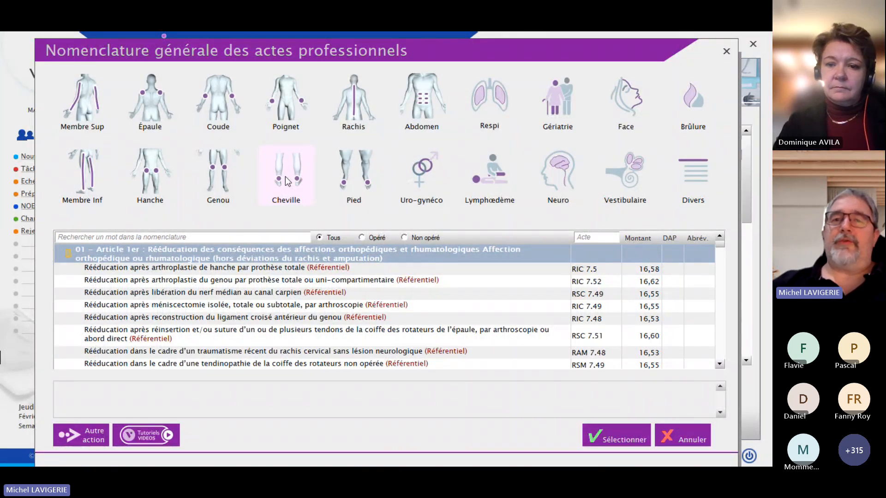
left_click(494, 175)
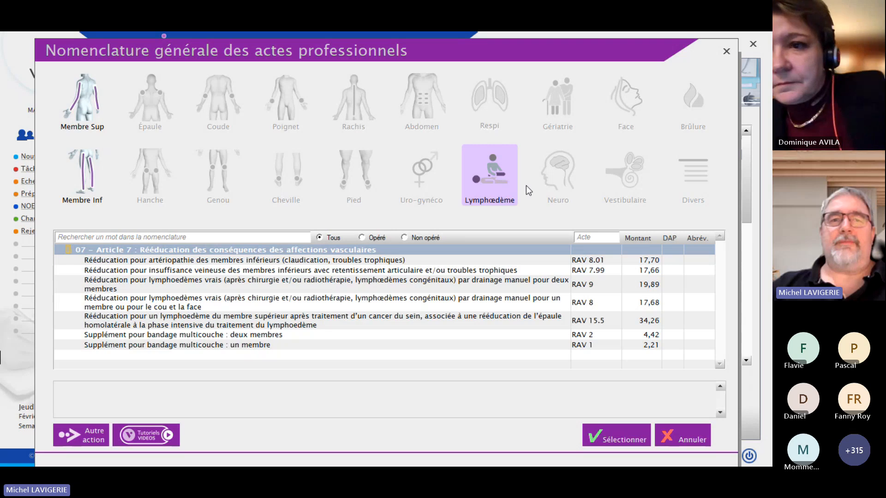
- Narrow the Lymphœdème acts to Membre Sup, examine them, and remove both body-area filters
left_click(92, 101)
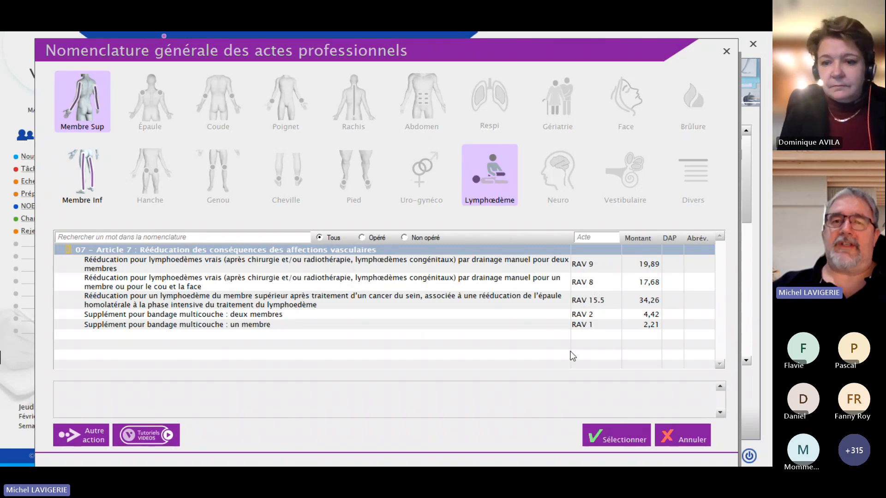
left_click(79, 96)
left_click(491, 181)
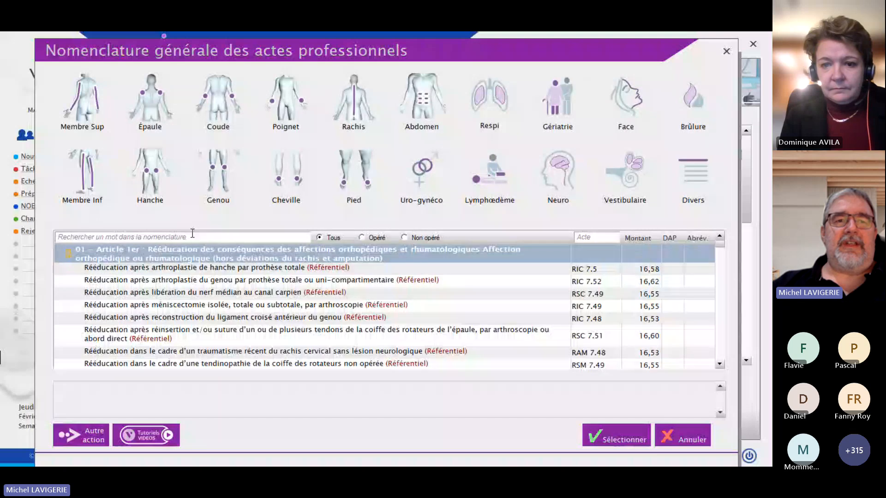
- Search the nomenclature for "lymphoedeme", look through the matching acts, and clear the search
type("ly")
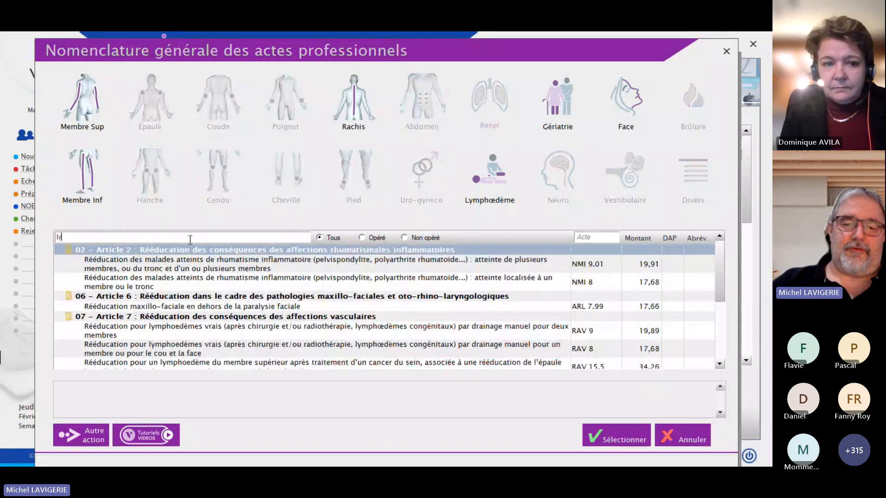
type("mphoe")
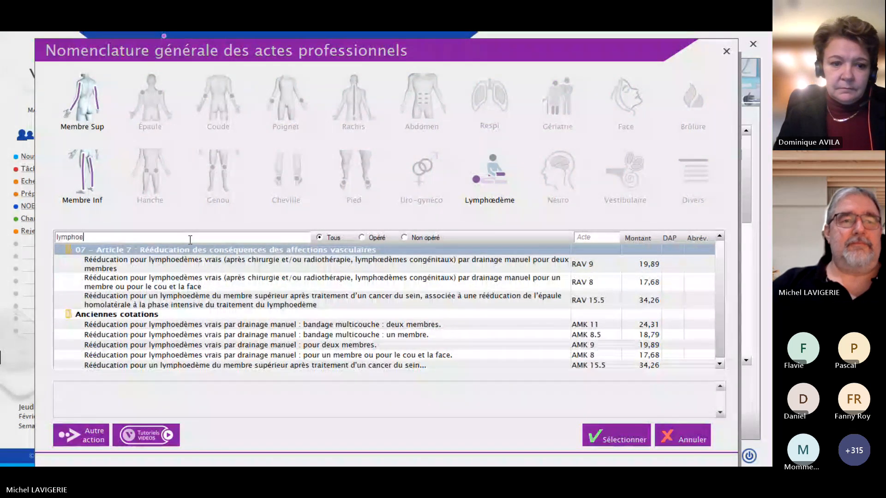
type("deme")
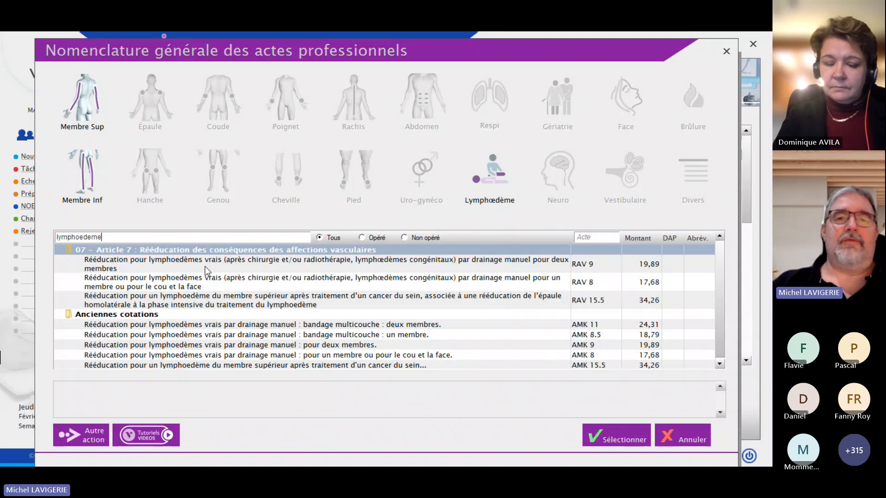
key("BackSpace")
key("BackSpace")
key("BackSpace")
key("BackSpace")
key("BackSpace")
key("BackSpace")
key("BackSpace")
key("BackSpace")
key("BackSpace")
key("BackSpace")
key("BackSpace")
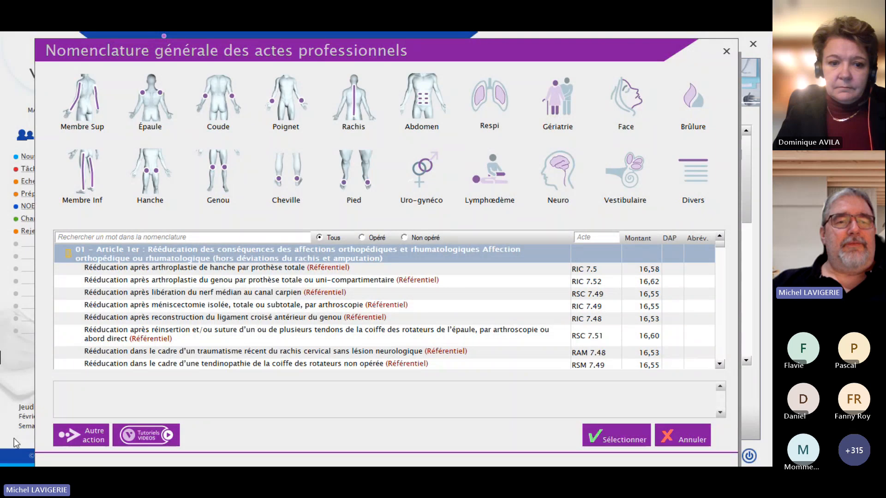
- Review the Classer par famille option, collapse the first two Article 1er families, and expand the first one again
left_click(73, 433)
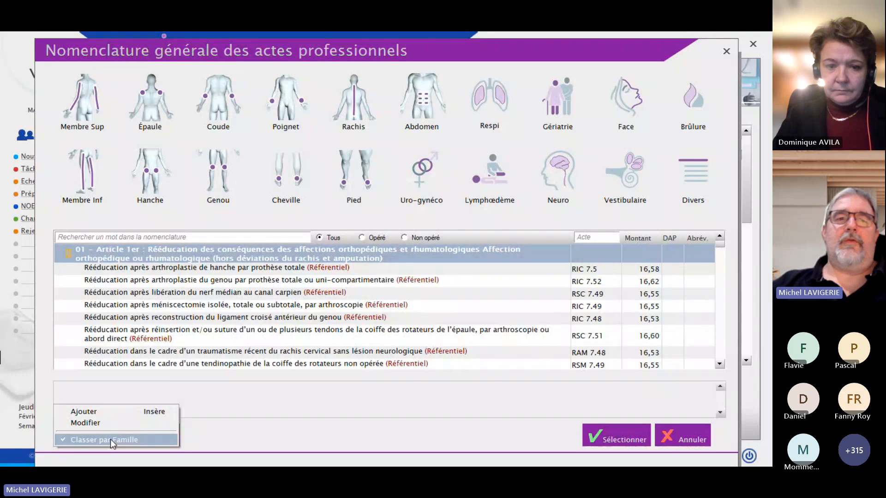
left_click(120, 251)
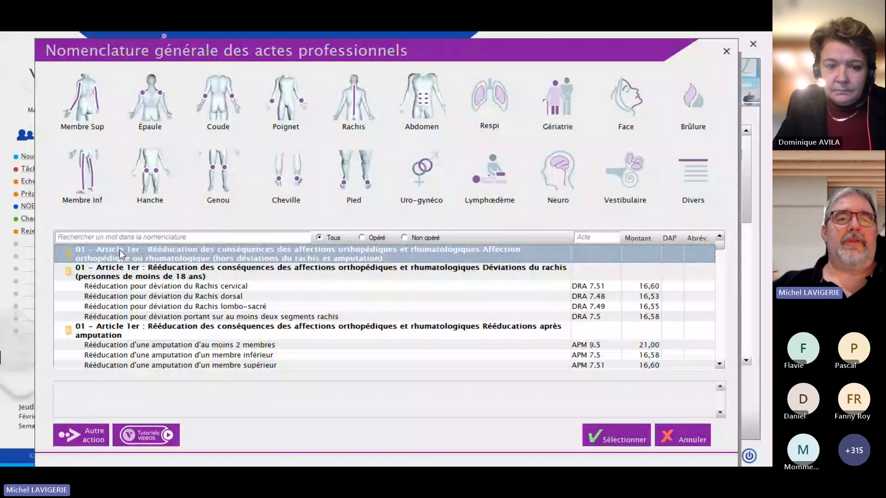
left_click(126, 269)
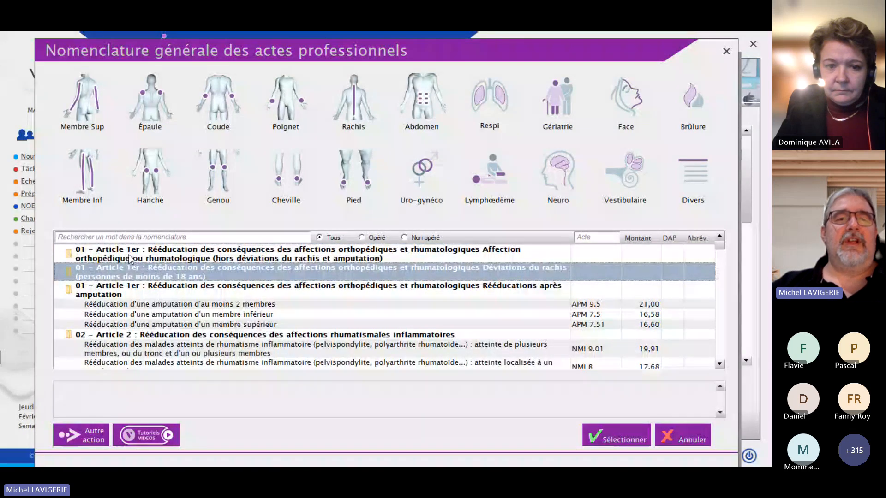
left_click(130, 259)
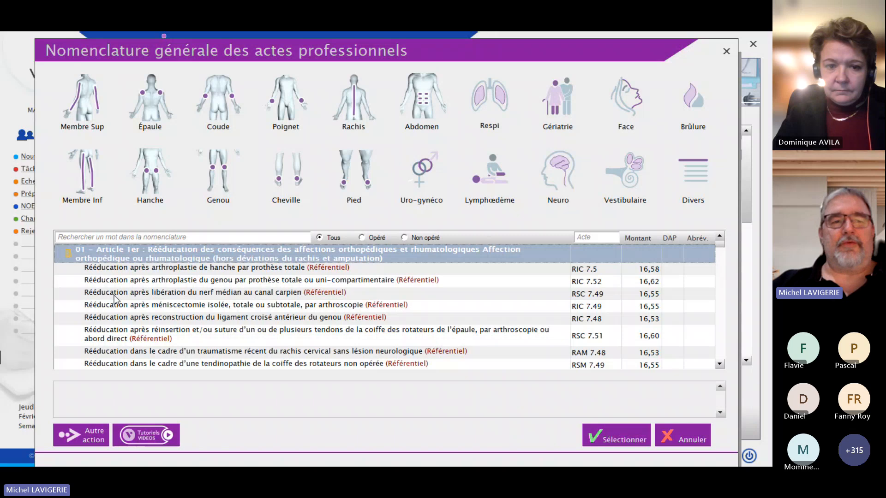
left_click(80, 426)
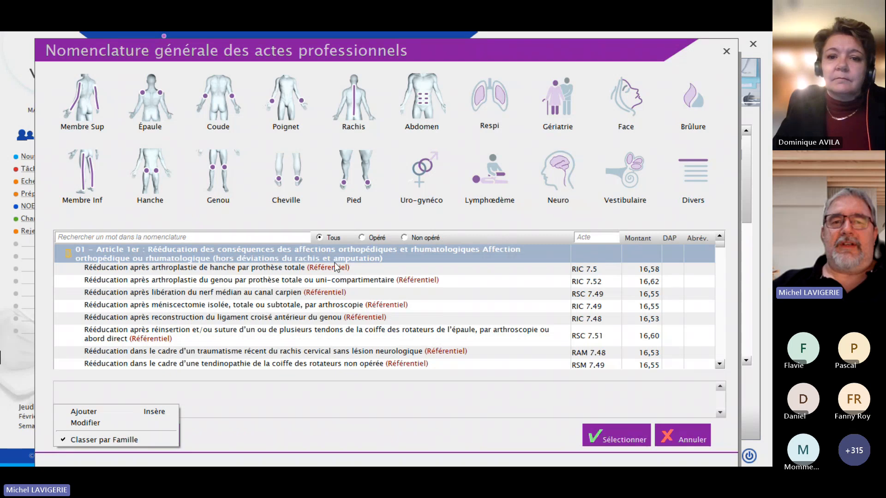
- Assign the total or unicompartmental knee arthroplasty act RIC 7.52 to the second cotation line and try to validate the treatment
left_click(351, 282)
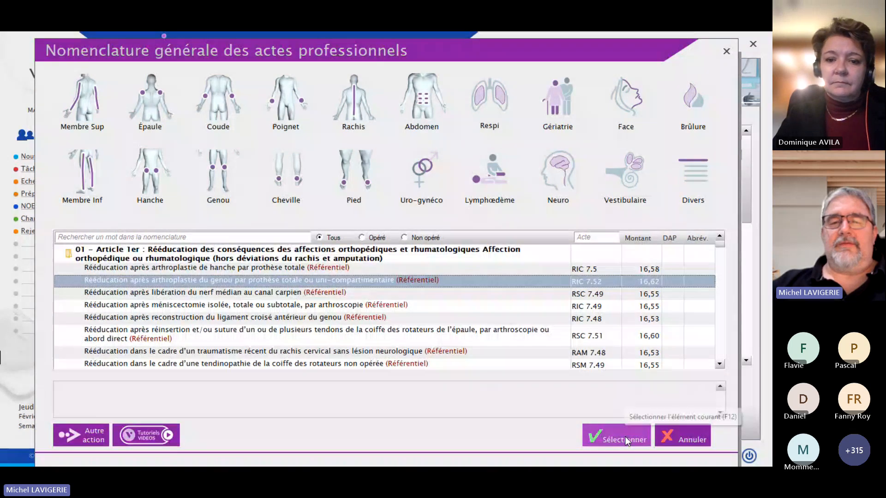
left_click(625, 436)
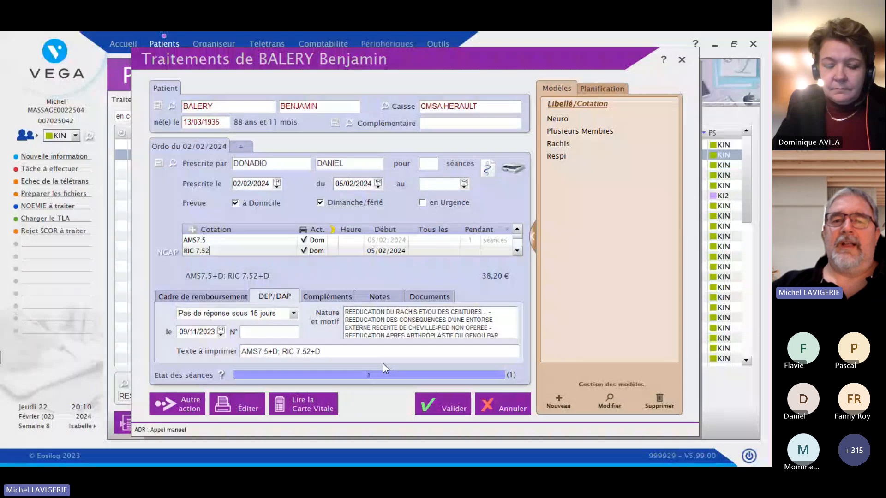
left_click(448, 411)
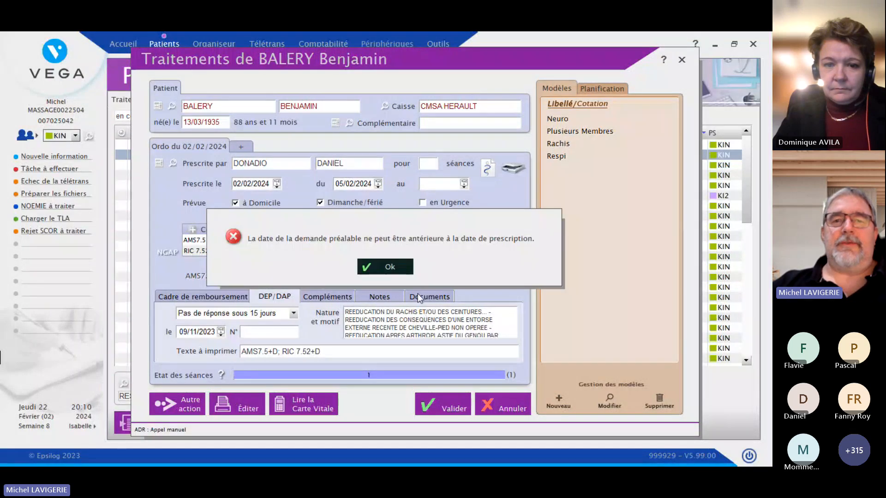
- Set the treatment's DEP/DAP status to "Pas de demande effectuée" and validate the treatment
left_click(387, 267)
left_click(234, 324)
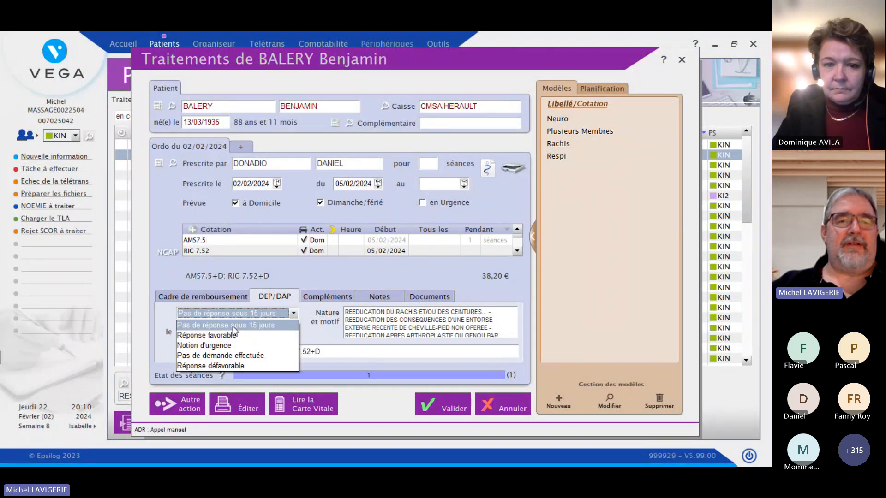
left_click(231, 352)
left_click(447, 402)
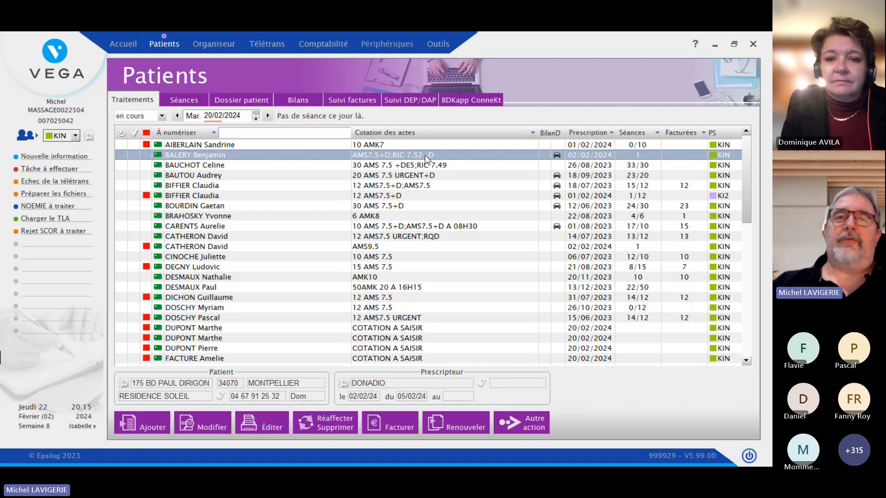
- Reopen the patient's treatment to check its two cotation lines, close it unchanged, and view its session list
double_click(388, 156)
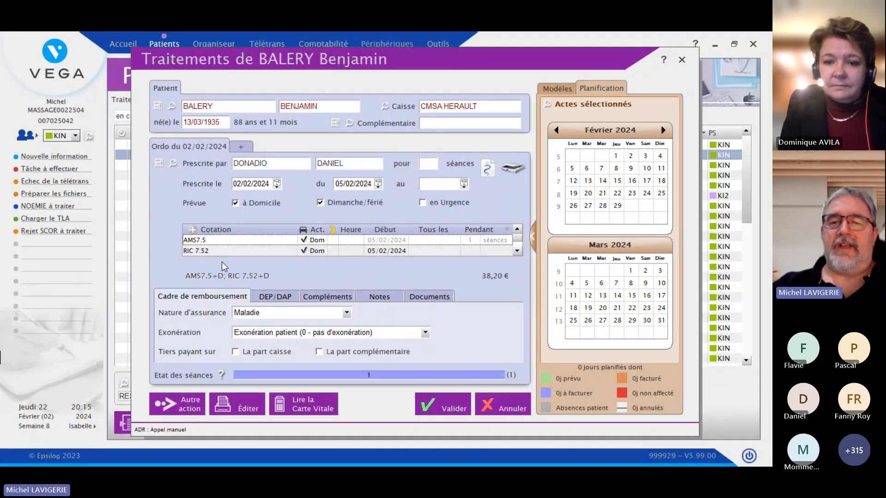
left_click(498, 406)
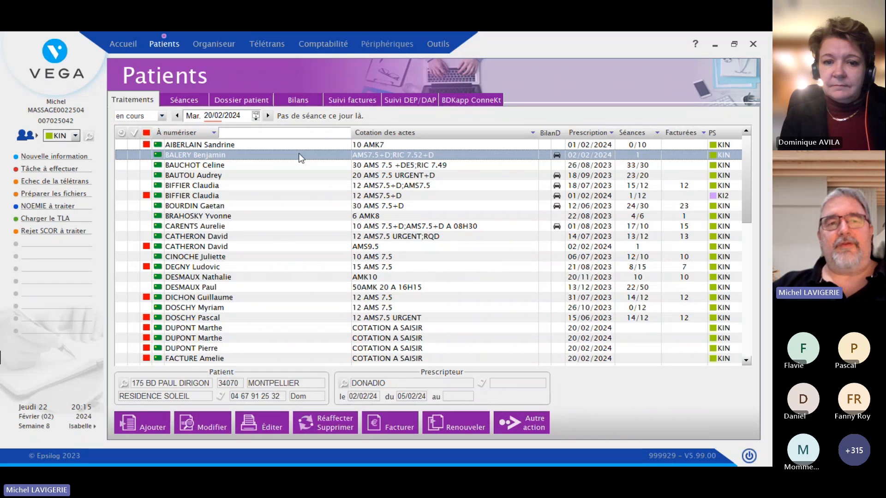
left_click(183, 100)
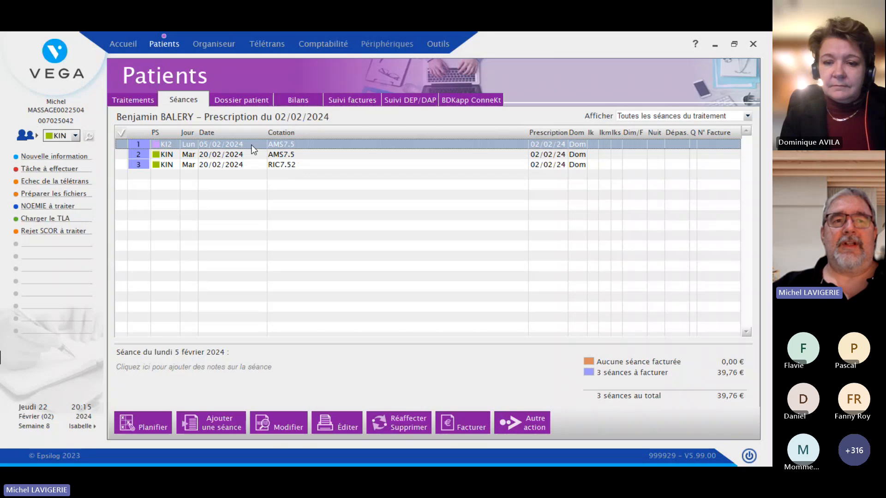
- Try the 20/02/2024 session with AMS7.5 alone and with RIC7.52 alone, keep RIC7.52, and check the session list each time
left_click(126, 100)
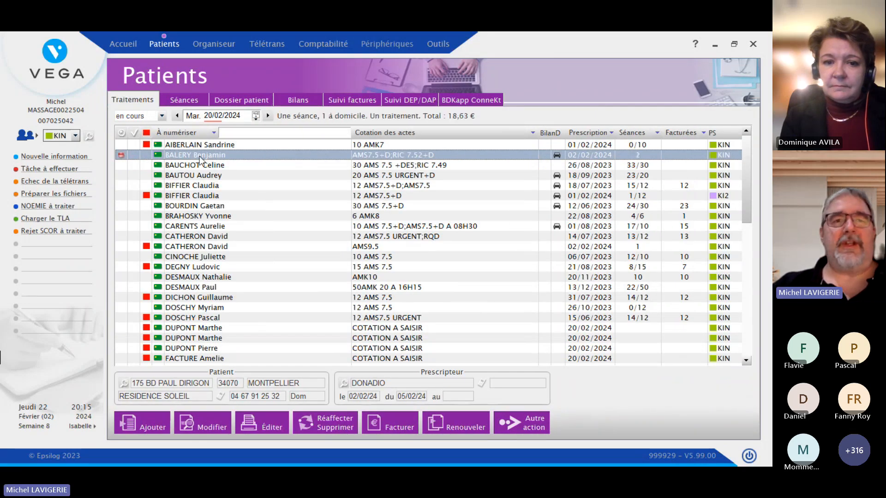
left_click(183, 94)
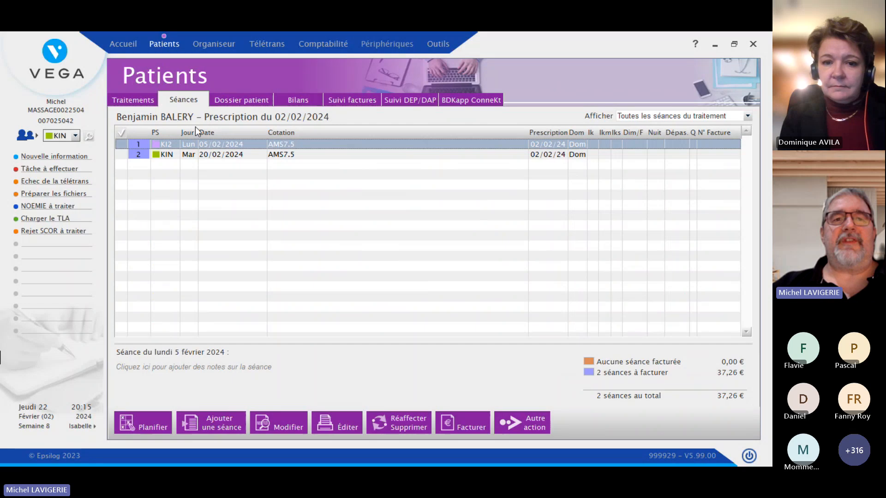
left_click(210, 154)
left_click(140, 100)
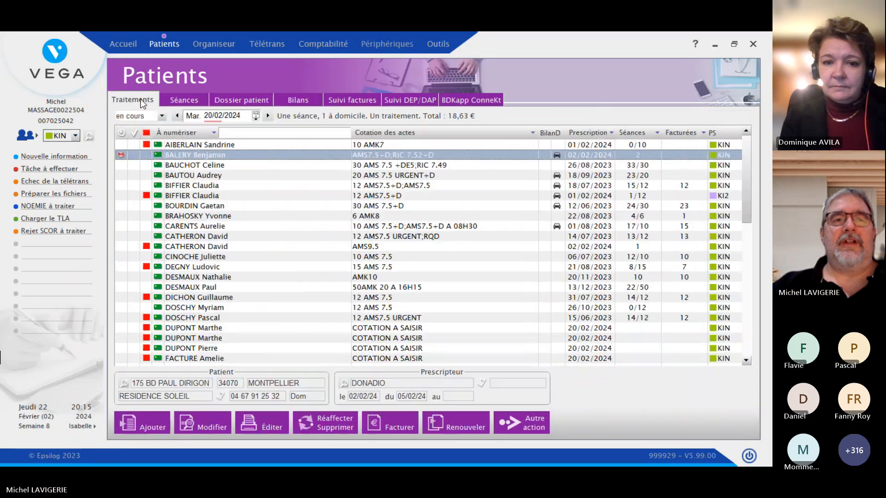
left_click(165, 101)
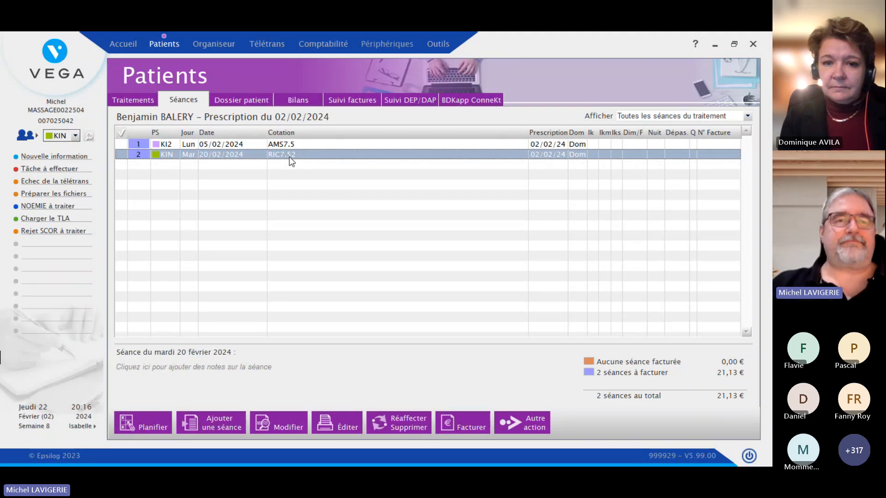
left_click(134, 92)
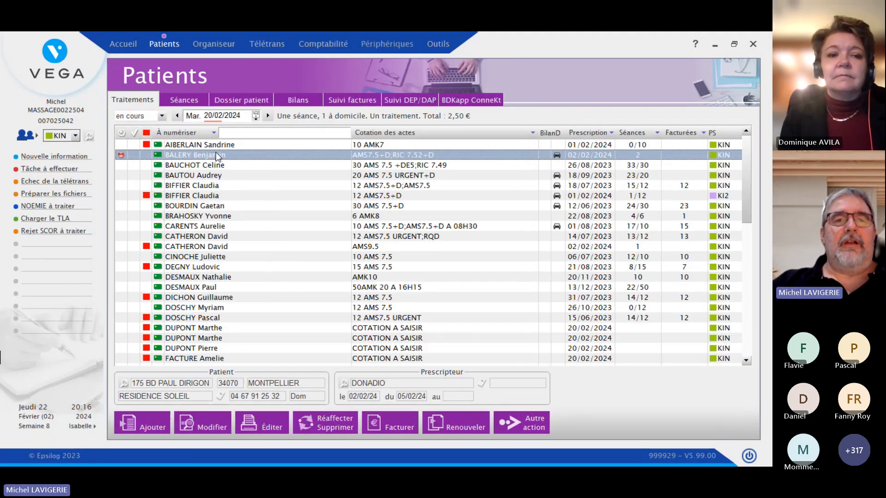
- Open the patient's treatment, add a new prescription to it, and apply the Rachis care model
double_click(215, 151)
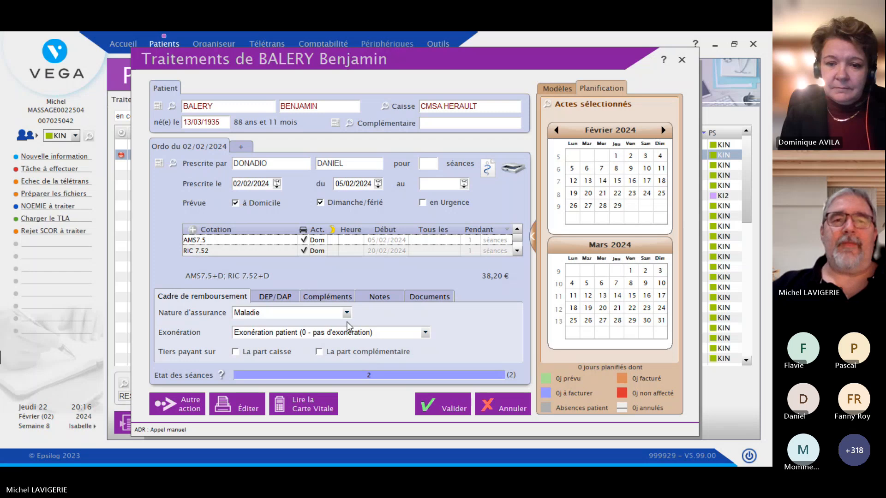
left_click(241, 147)
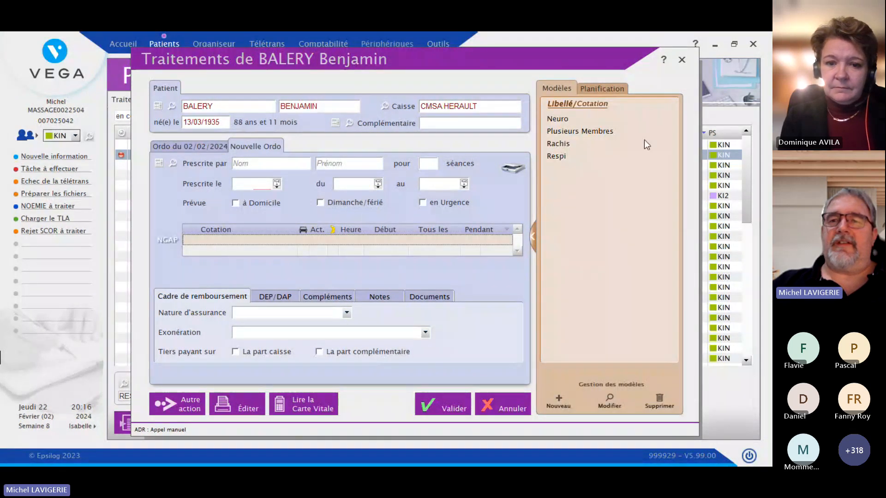
double_click(559, 144)
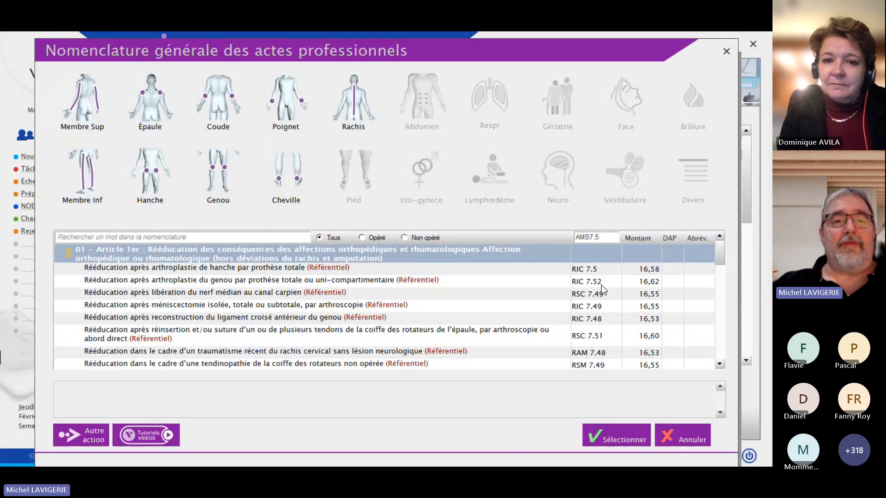
- Choose the lombalgie commune référentiel act RAM 7.49 as the new prescription's cotation in place of the model's AMS7.5
scroll(297, 281, "down", 1)
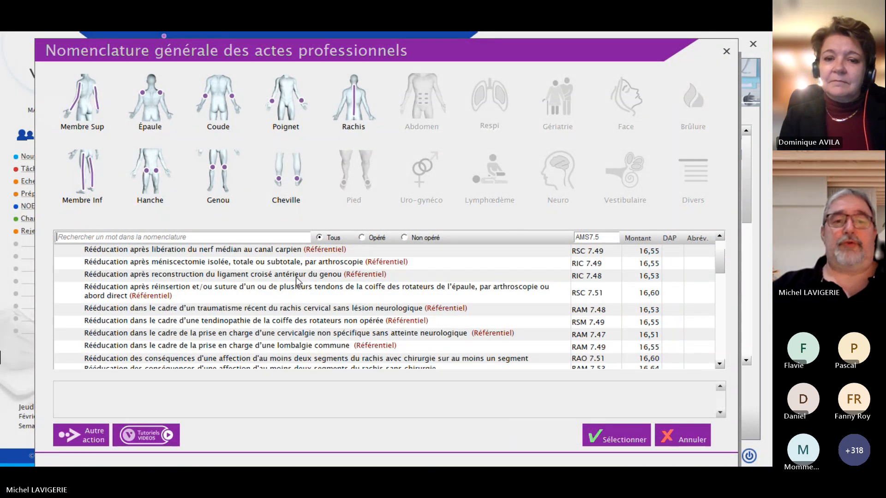
scroll(297, 280, "down", 1)
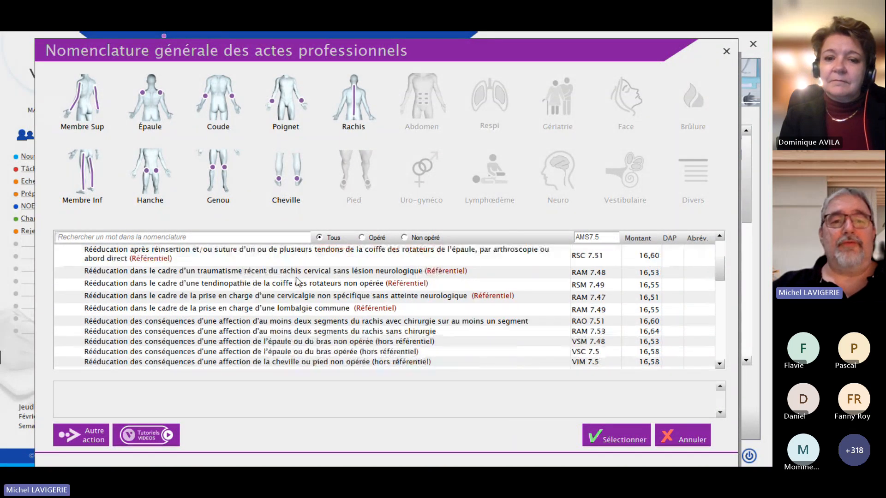
left_click(313, 309)
left_click(613, 439)
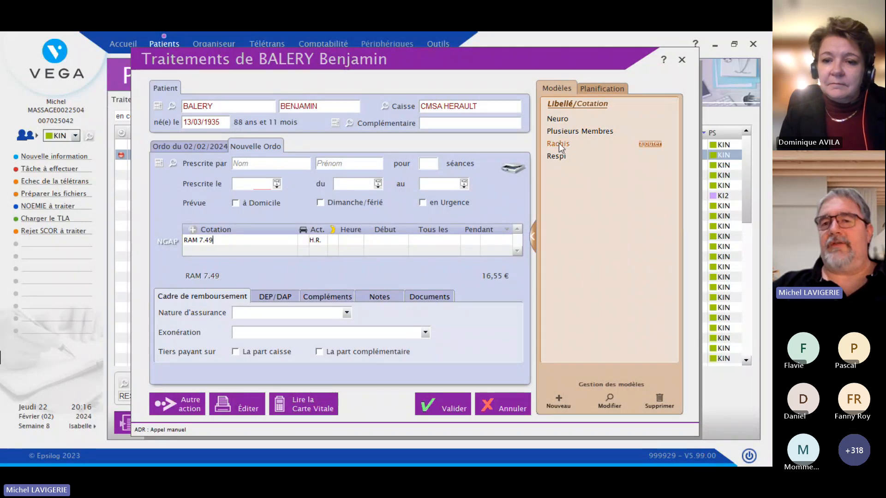
- Enter RAM7.49 as the cotation of the Rachis care model and cancel the edit
left_click(610, 400)
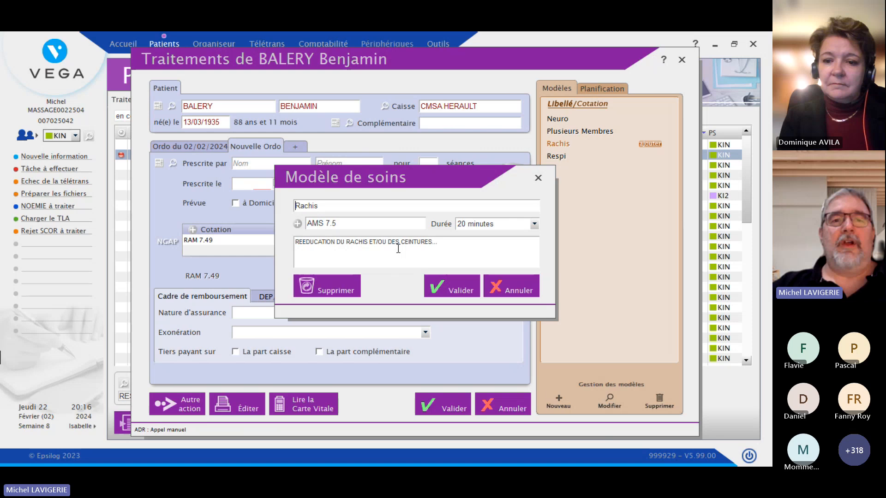
left_click(339, 223)
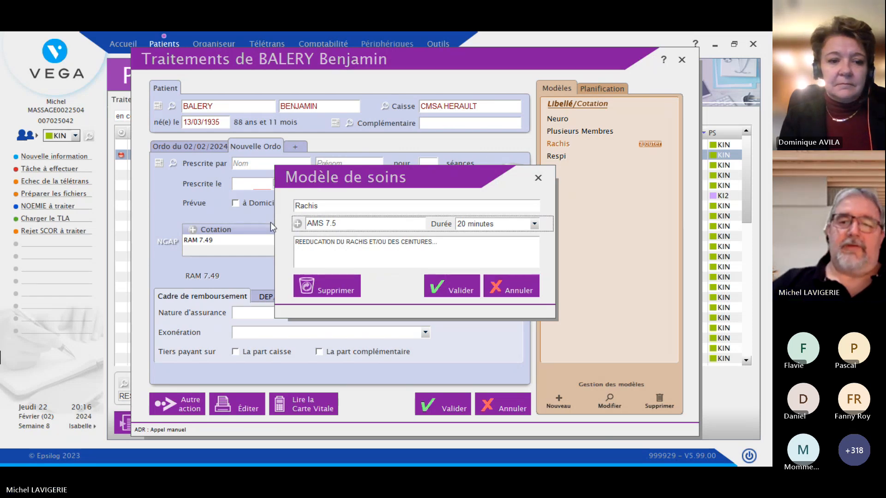
left_click(345, 224)
key("BackSpace")
key("BackSpace")
key("BackSpace")
key("BackSpace")
key("BackSpace")
key("BackSpace")
key("BackSpace")
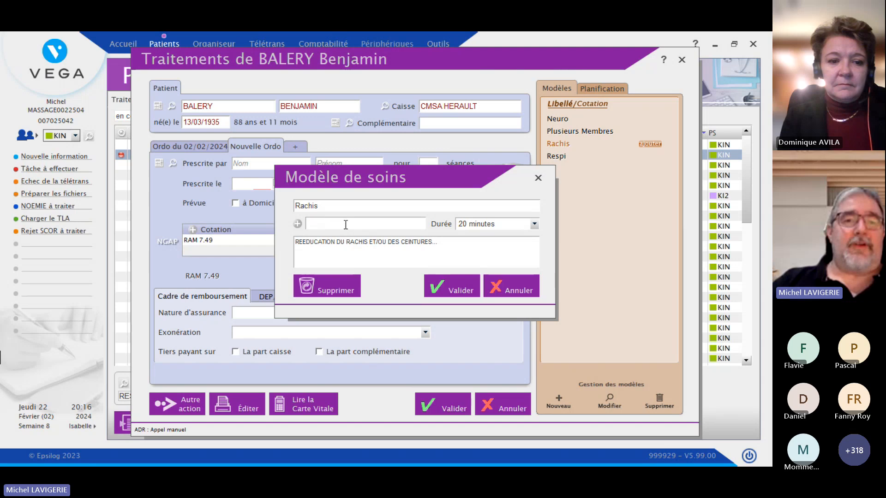
type("RAM7.49")
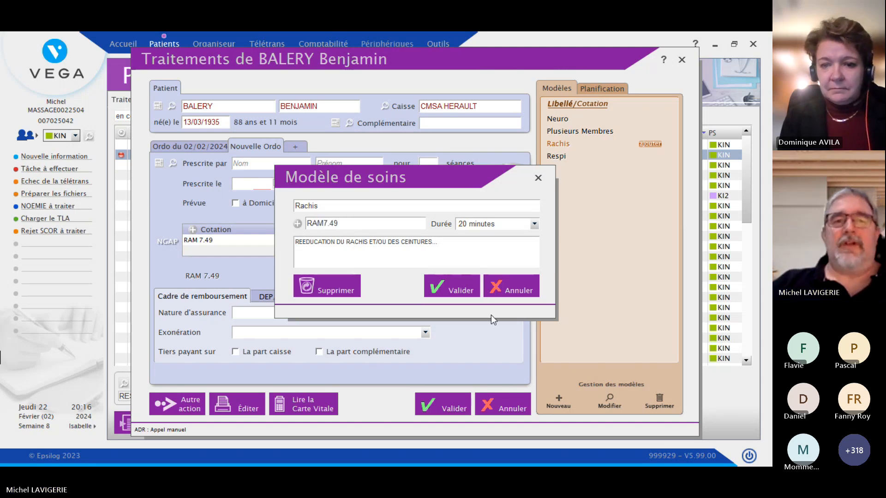
left_click(487, 294)
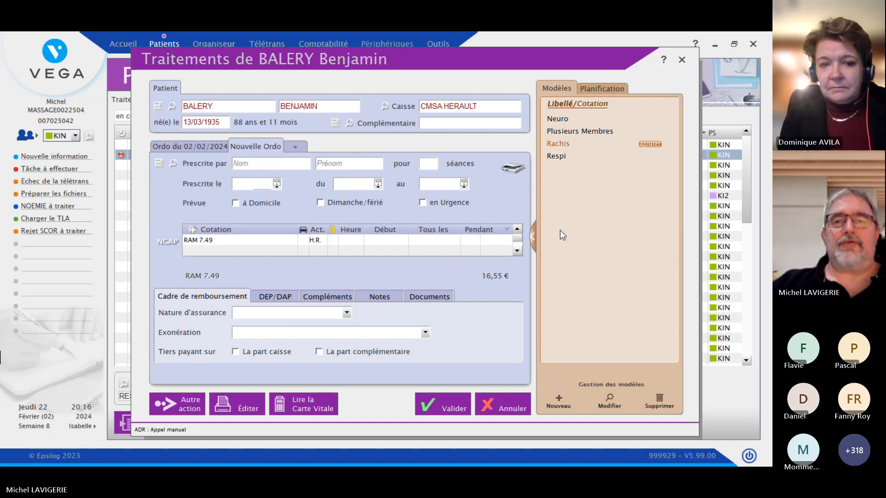
- Check the Rachis care model's definition without changing it, and add the model as a second cotation line of the new prescription
left_click(608, 400)
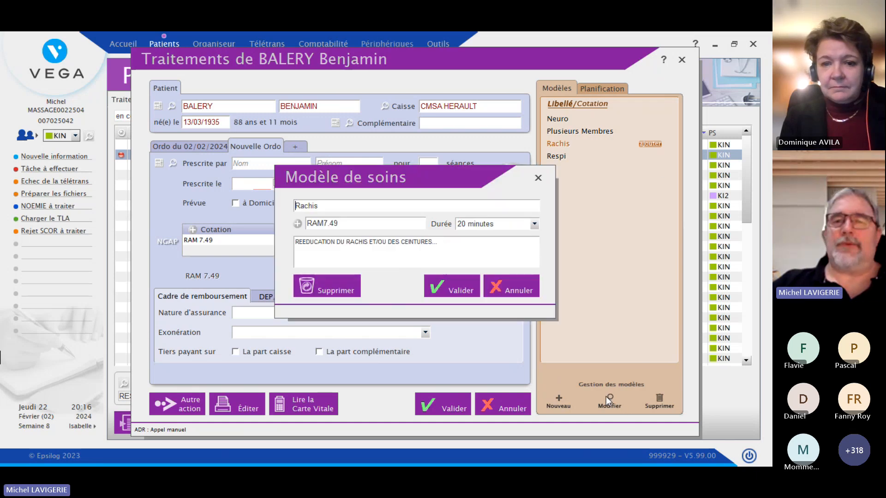
left_click(501, 287)
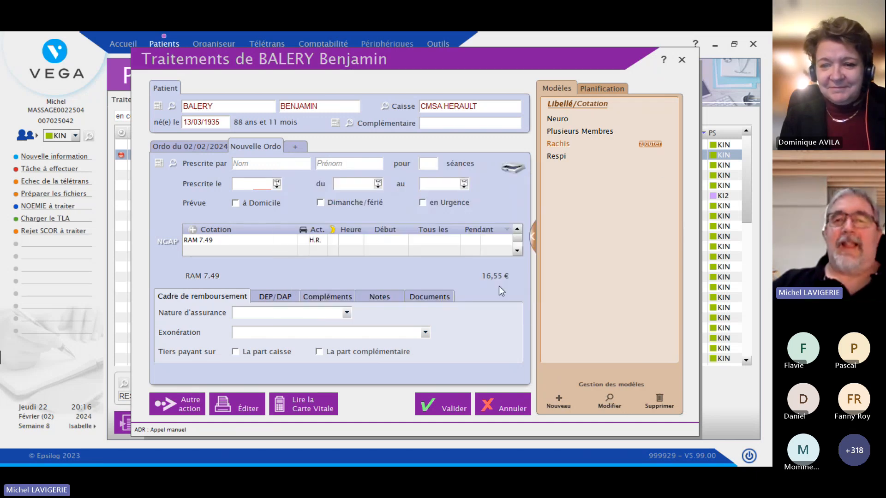
left_click(205, 253)
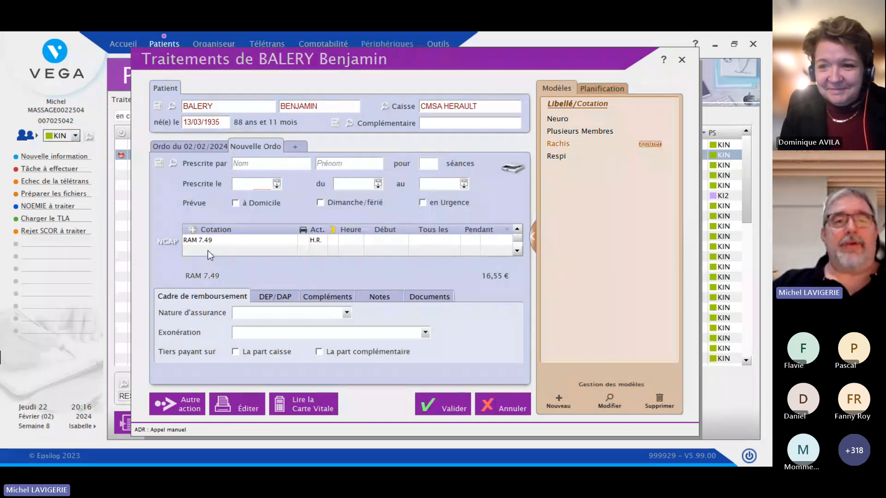
left_click(654, 144)
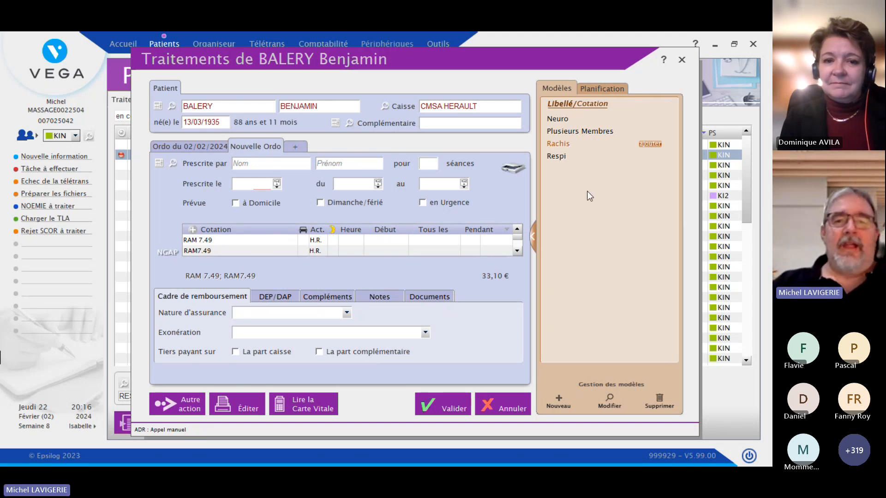
- Start a new care model from the prescription's cotations and cancel it without saving
left_click(558, 400)
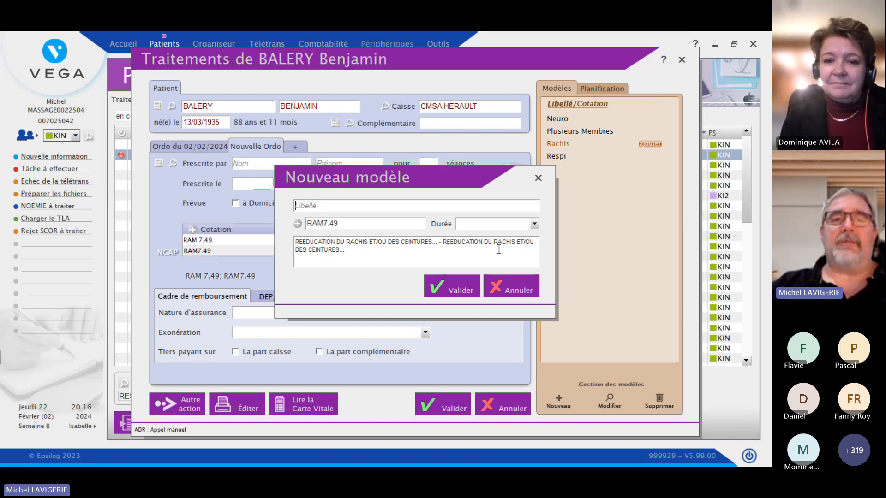
left_click(521, 290)
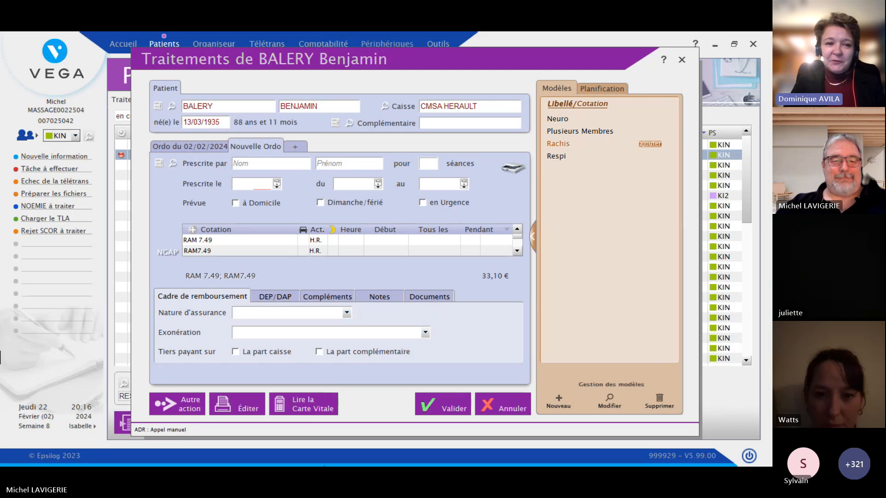
key("super")
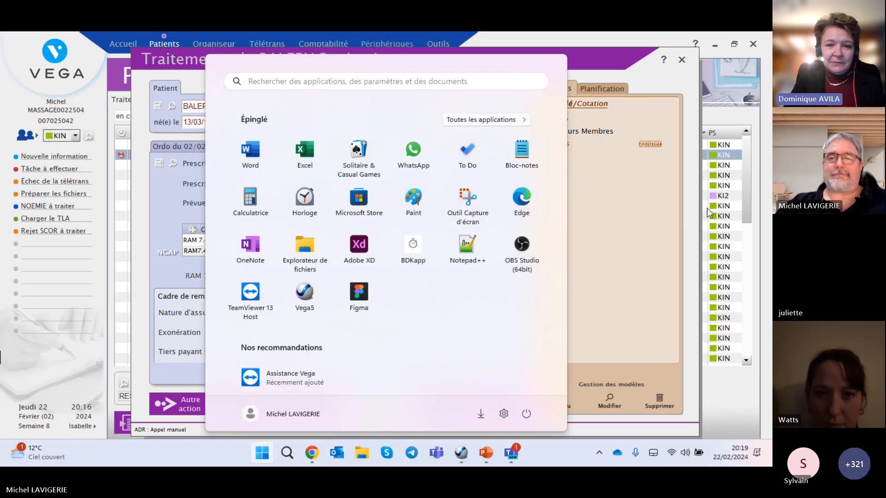
left_click(631, 210)
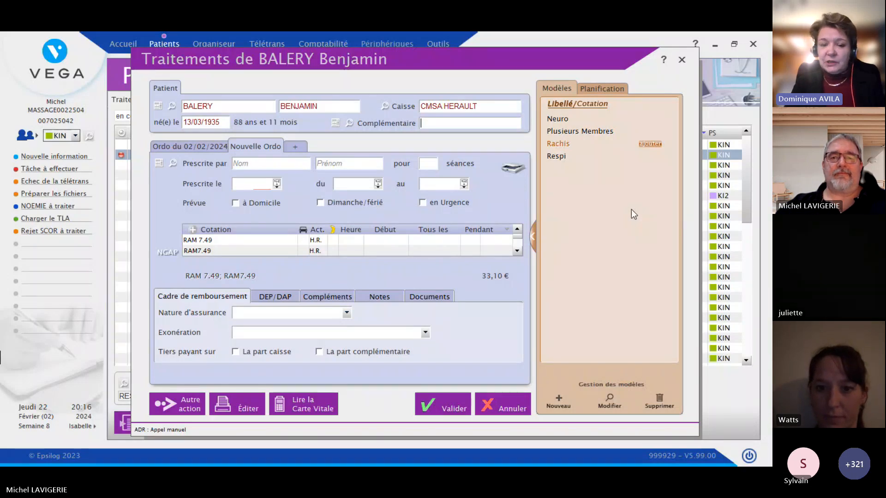
- Look at the video tutorials access in the NGAP nomenclature, close the nomenclature, and discard the treatment changes
left_click(172, 254)
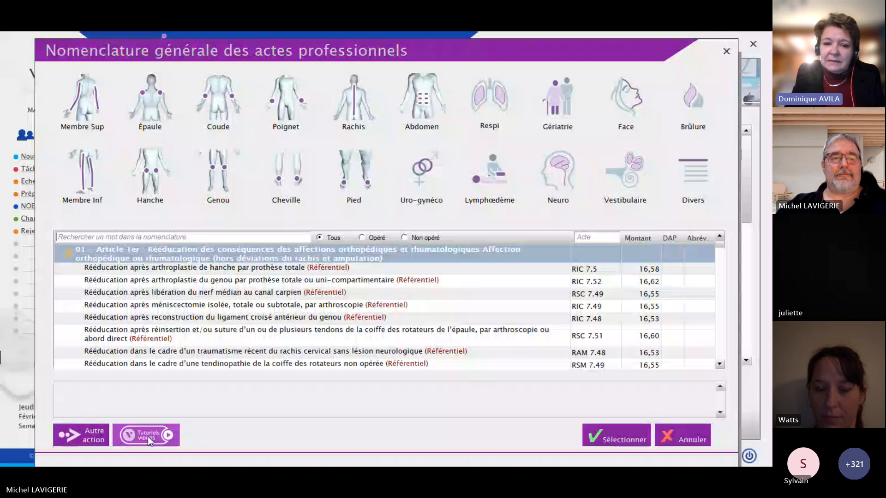
left_click(672, 434)
left_click(169, 253)
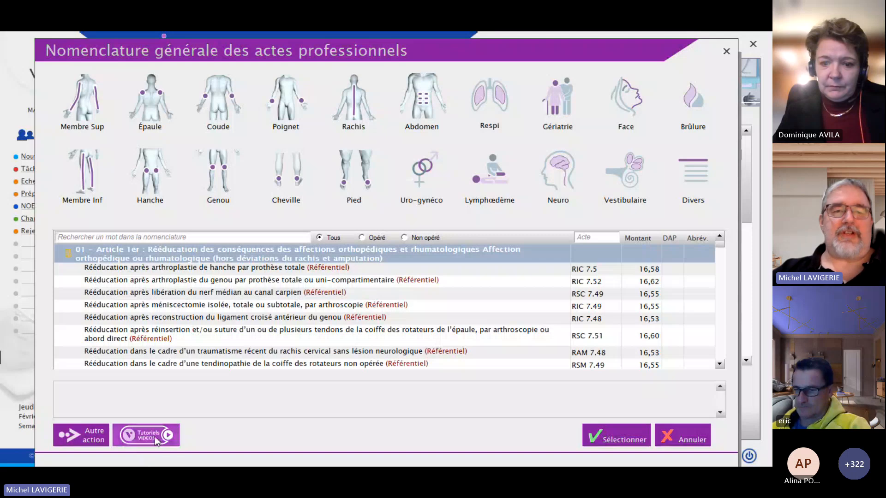
left_click(675, 442)
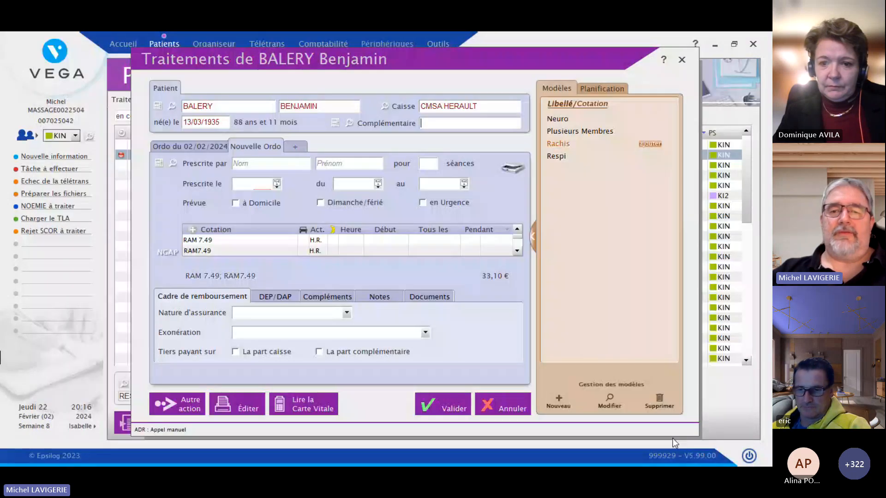
left_click(504, 409)
left_click(411, 265)
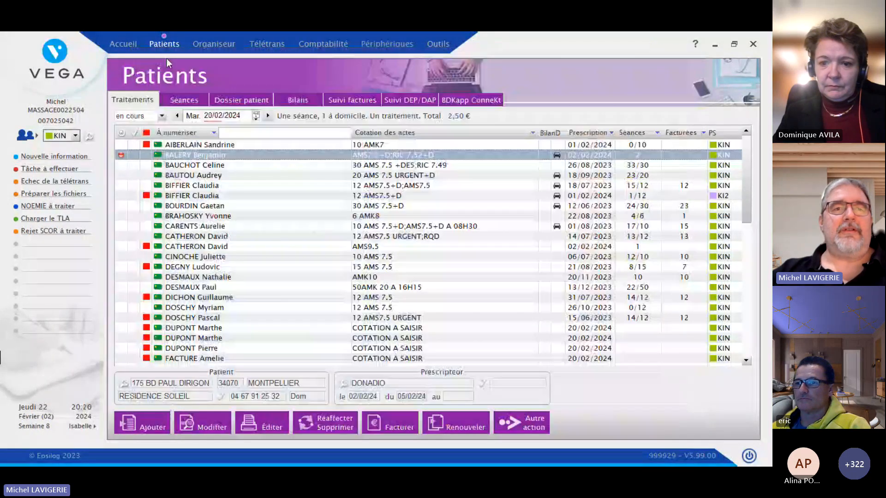
- Go to the home page's tutorial section and open the website with all the trainings
left_click(127, 43)
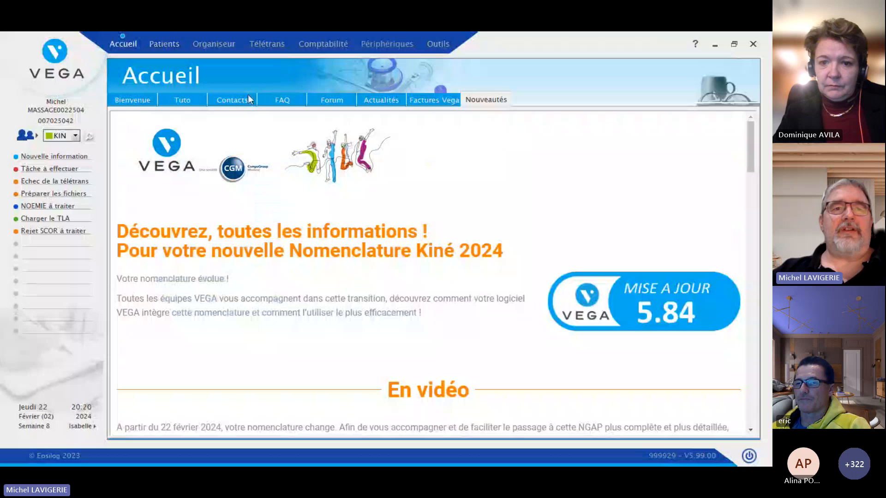
left_click(189, 100)
left_click(473, 178)
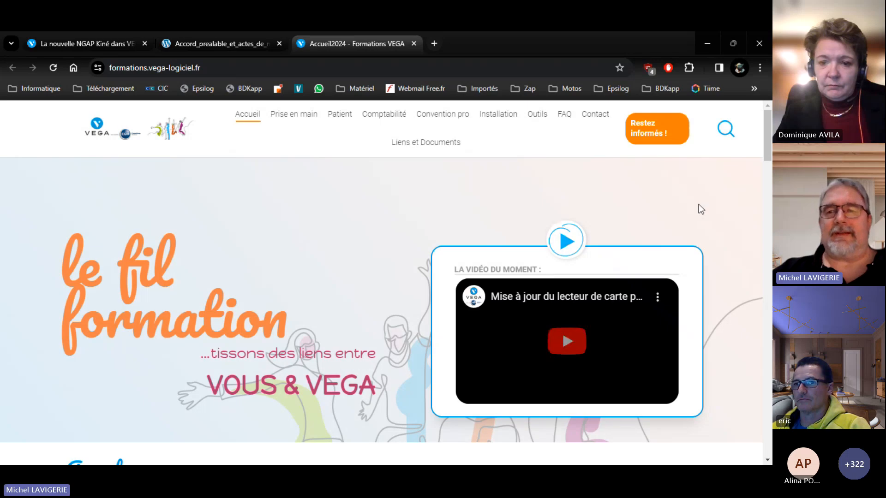
- Search the training site for "ngap", view the page "La nouvelle NGAP Kiné dans VEGA", and return to VEGA
left_click(726, 129)
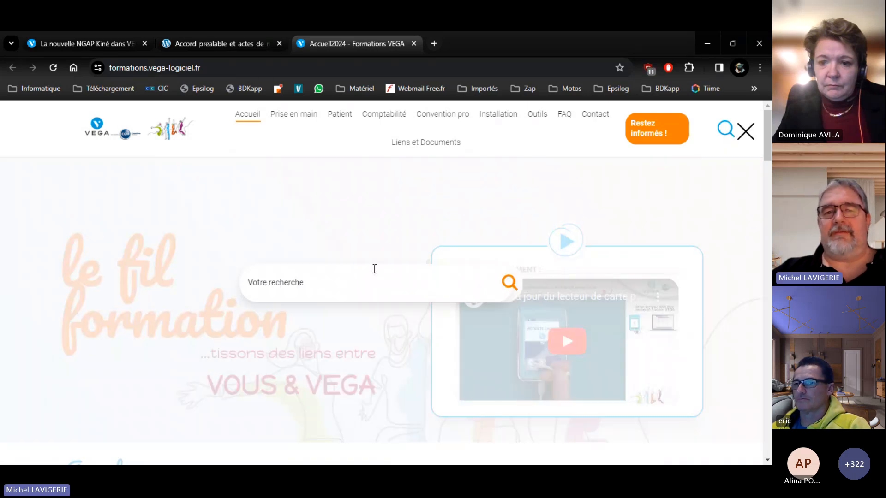
left_click(367, 282)
type("ngap")
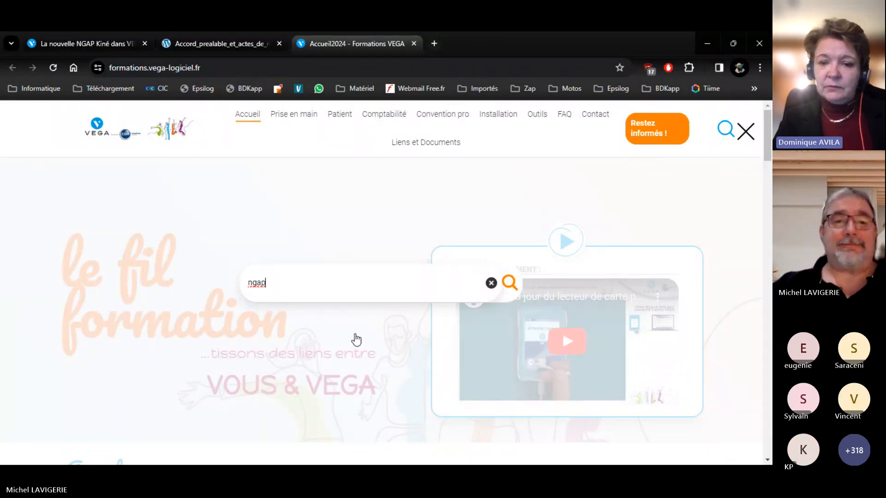
left_click(363, 387)
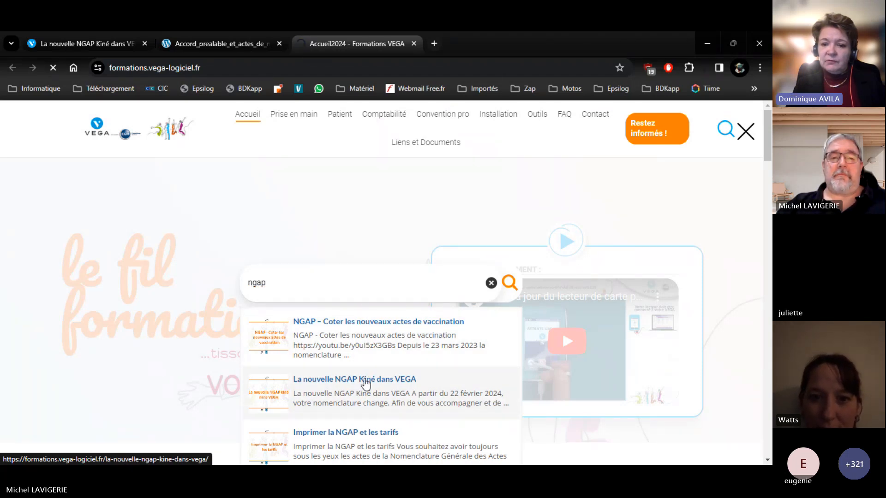
scroll(363, 382, "down", 1)
scroll(364, 382, "up", 1)
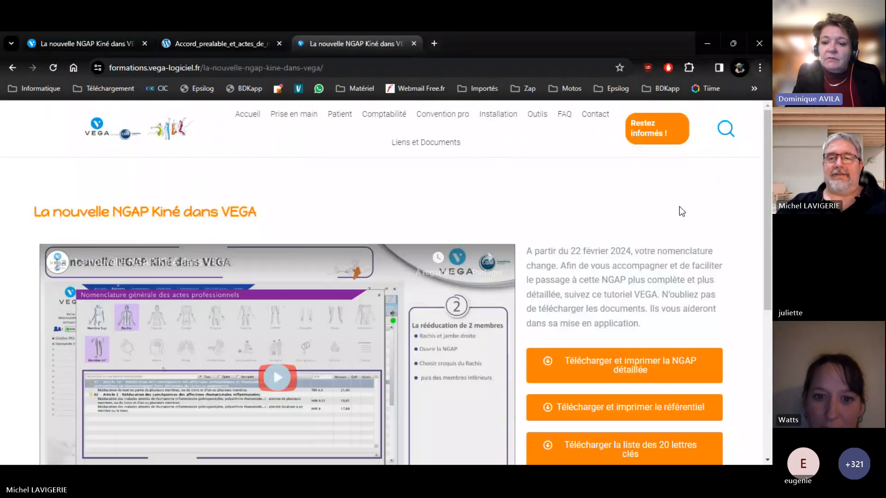
scroll(667, 233, "down", 1)
scroll(666, 232, "up", 1)
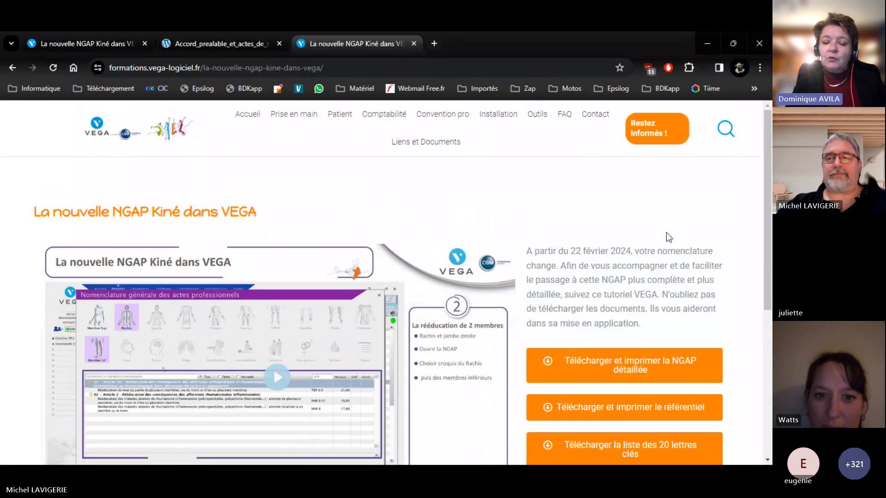
left_click(708, 45)
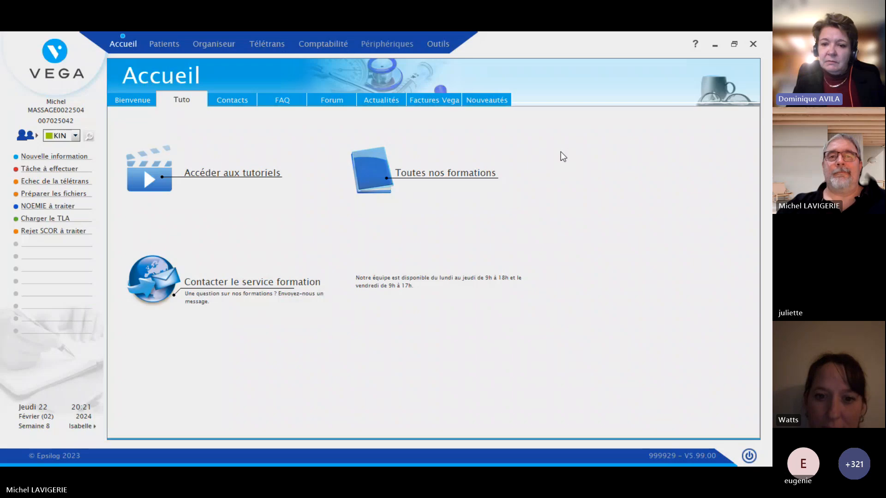
- Examine the Nouveautés page on the Nomenclature Kiné 2024, including its video, downloadable documents, webinar replay and Foire Aux Questions
left_click(478, 106)
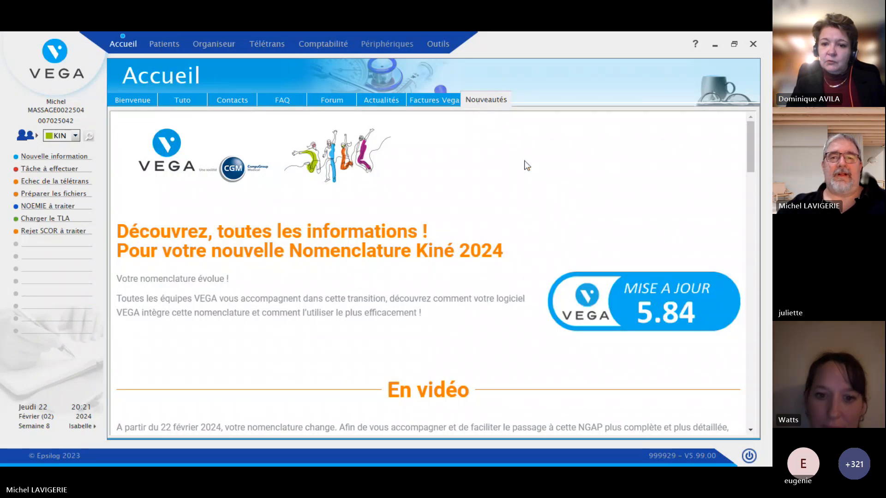
scroll(570, 210, "down", 1)
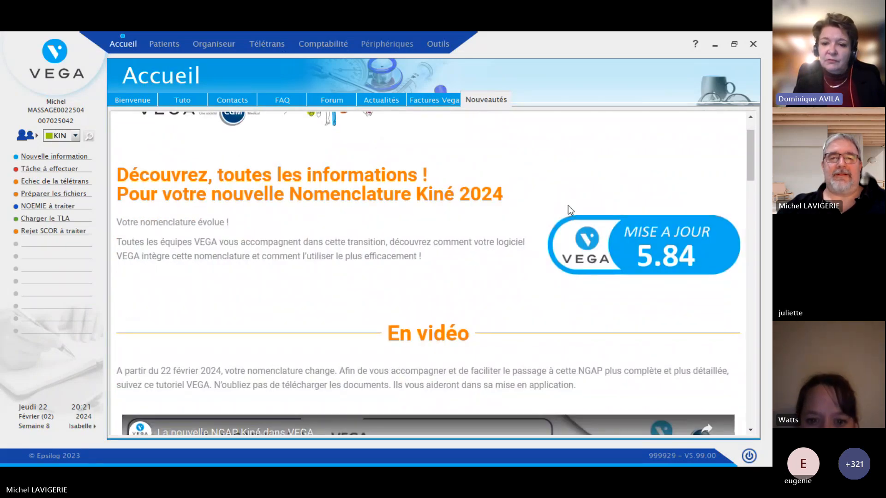
scroll(569, 206, "down", 2)
scroll(568, 206, "down", 2)
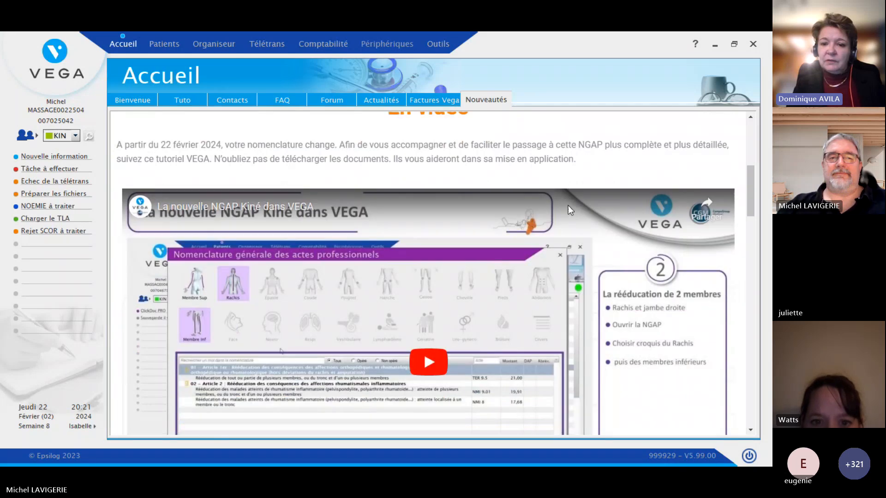
scroll(569, 206, "down", 1)
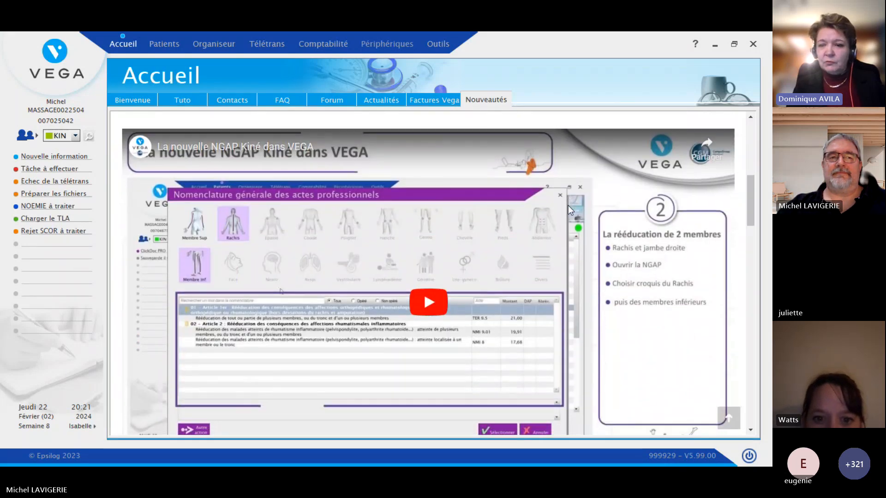
scroll(568, 206, "down", 2)
scroll(568, 206, "down", 2)
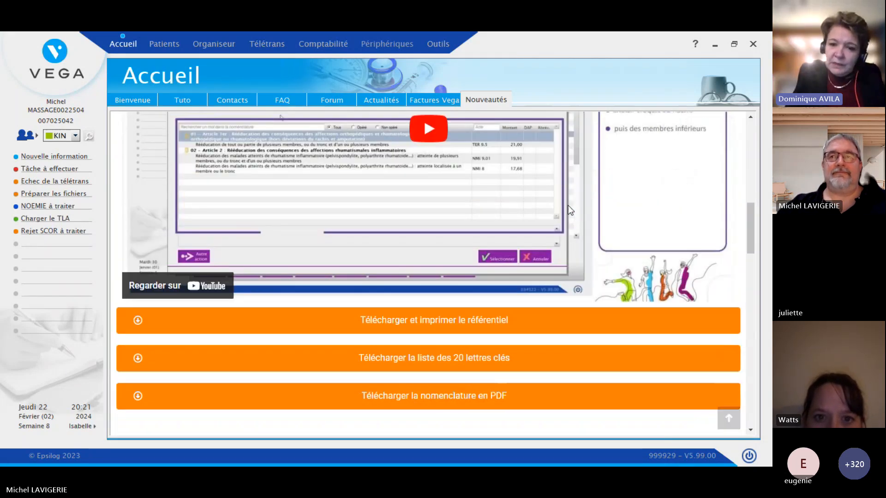
scroll(569, 205, "down", 1)
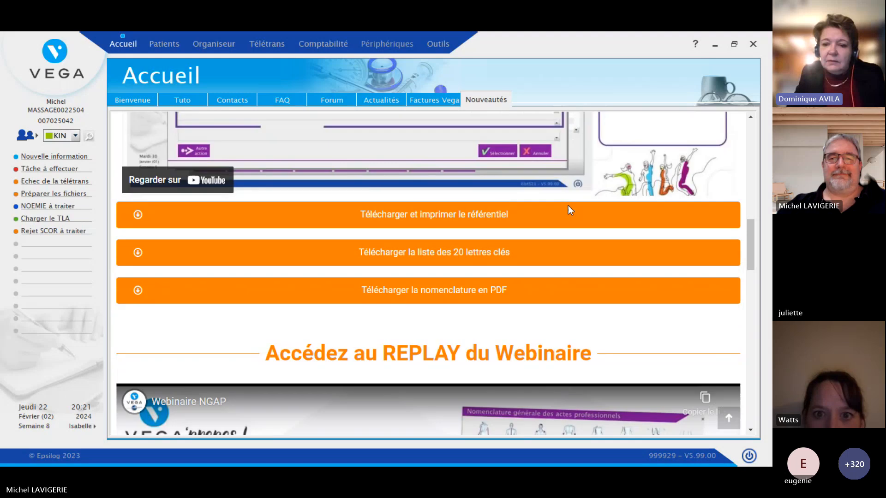
scroll(569, 206, "down", 4)
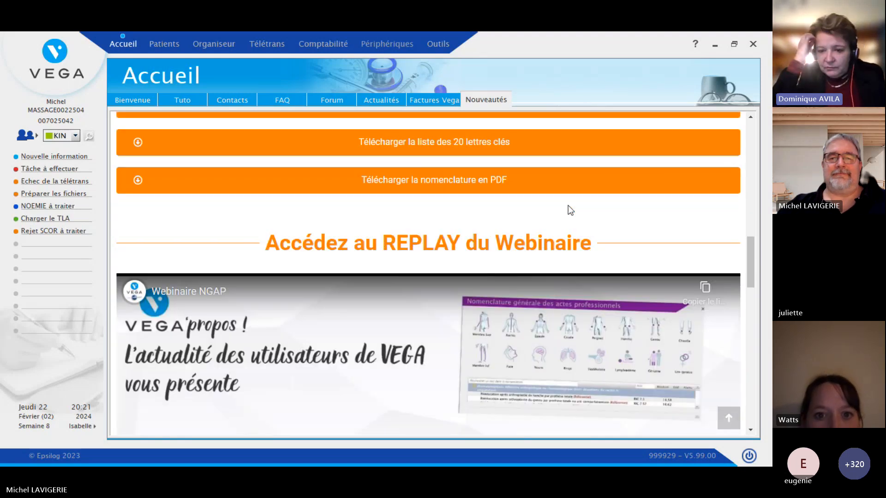
scroll(569, 206, "down", 8)
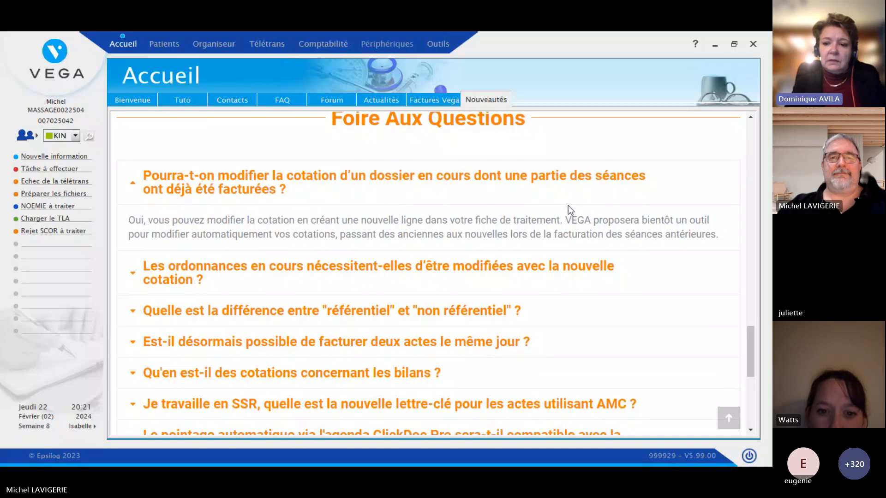
scroll(568, 206, "up", 1)
scroll(569, 206, "down", 1)
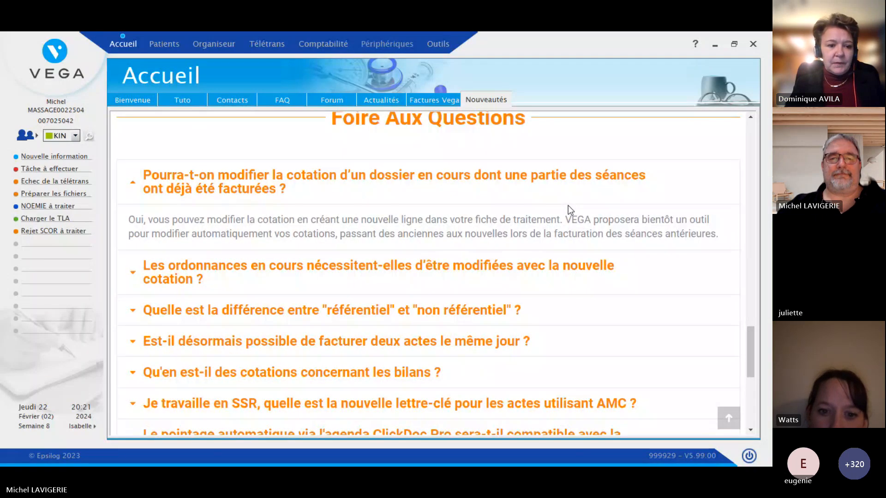
scroll(568, 206, "down", 1)
scroll(568, 206, "up", 10)
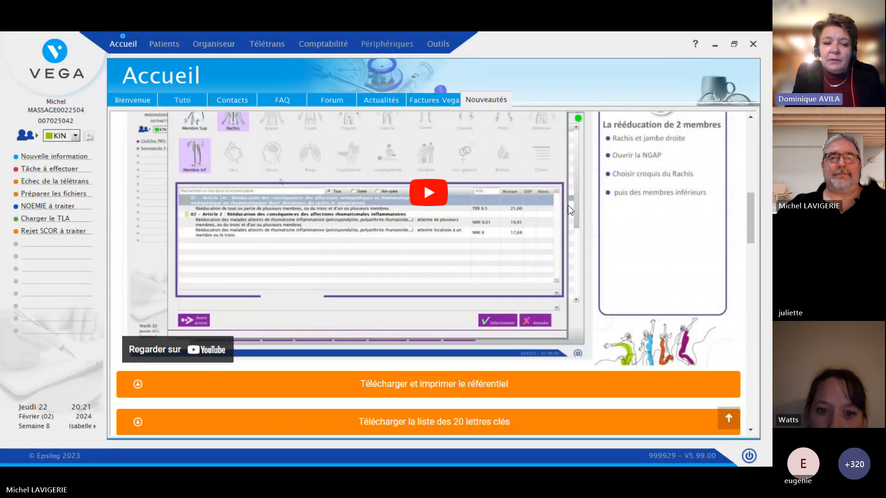
scroll(568, 206, "up", 3)
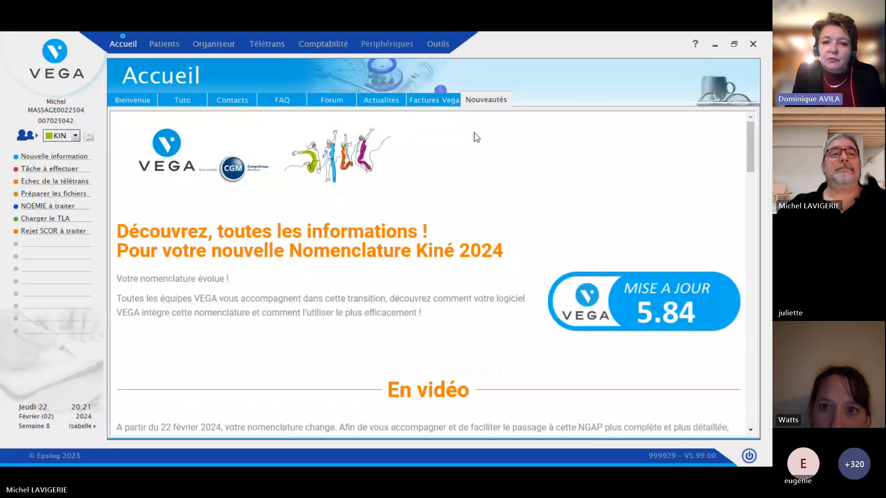
- Reopen the treatment of the patient prescribed on 02/02/2024 and add a new blank prescription to it
left_click(164, 43)
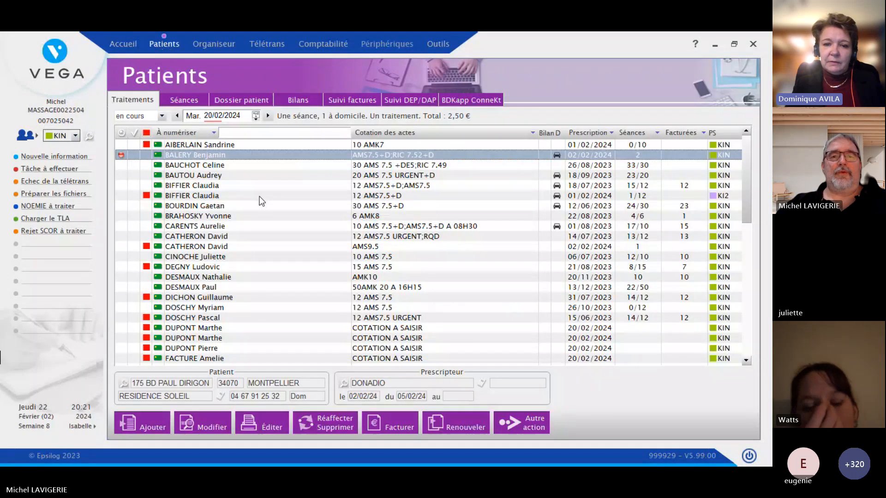
double_click(432, 156)
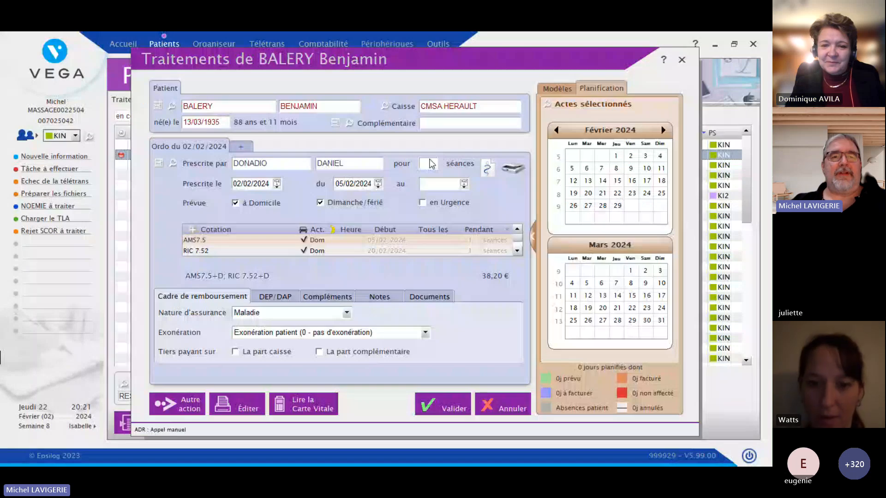
left_click(247, 145)
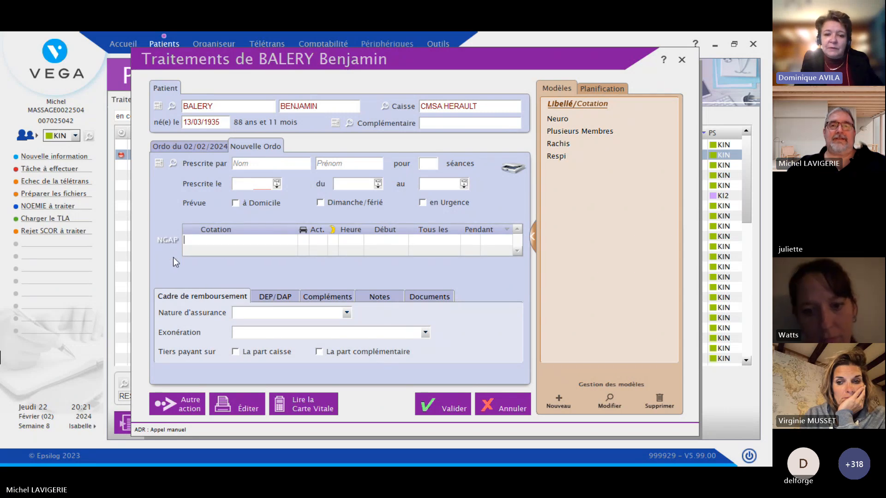
left_click(201, 142)
left_click(406, 273)
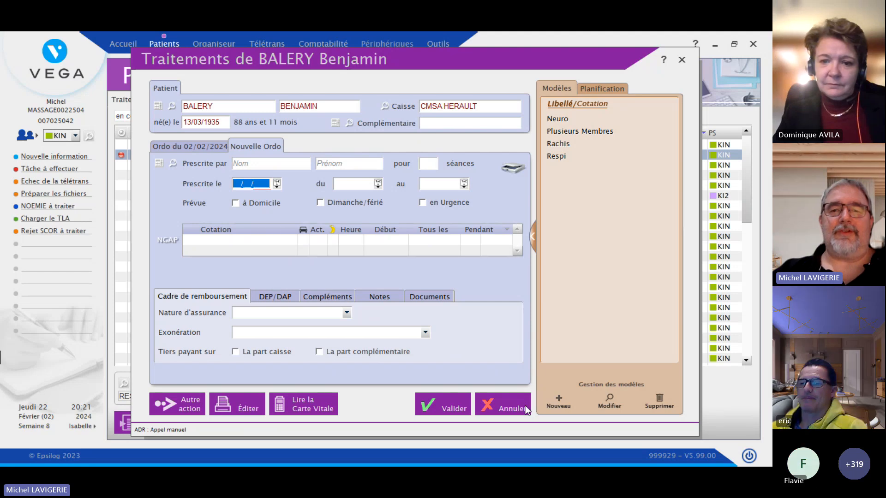
- Discard the blank prescription and reopen the treatment prescribed on 02/02/2024 with its AMS7.5 act selected
left_click(524, 410)
double_click(331, 156)
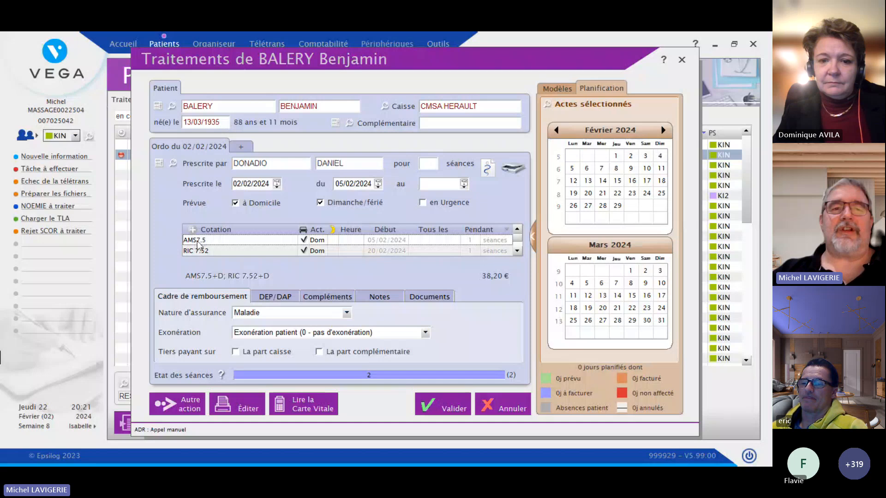
left_click(222, 239)
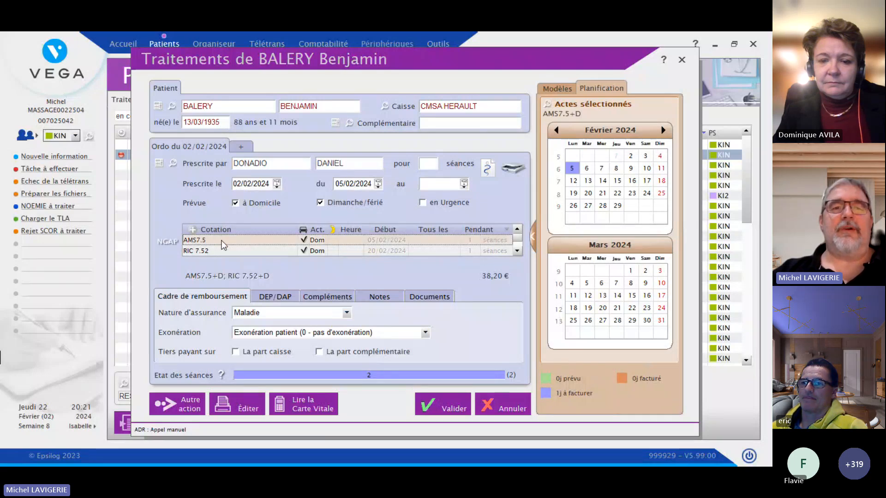
- Add an empty act line to the 02/02/2024 prescription and open the NGAP nomenclature for it
left_click(193, 230)
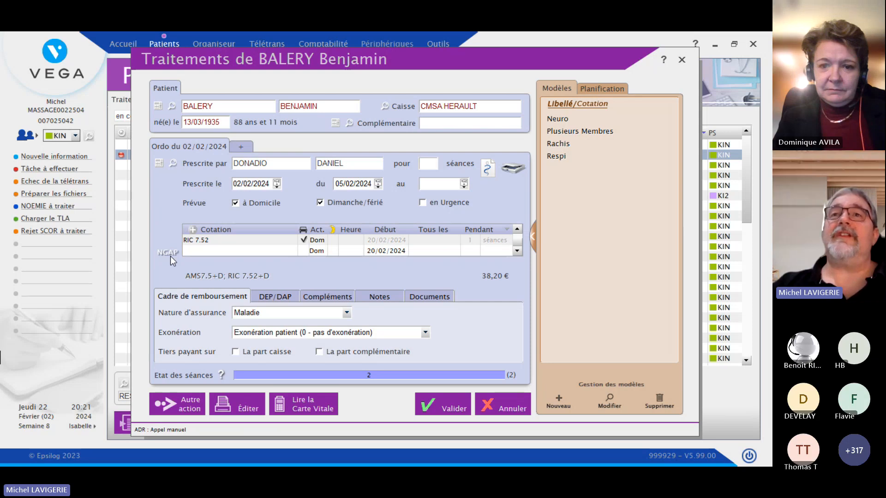
left_click(171, 256)
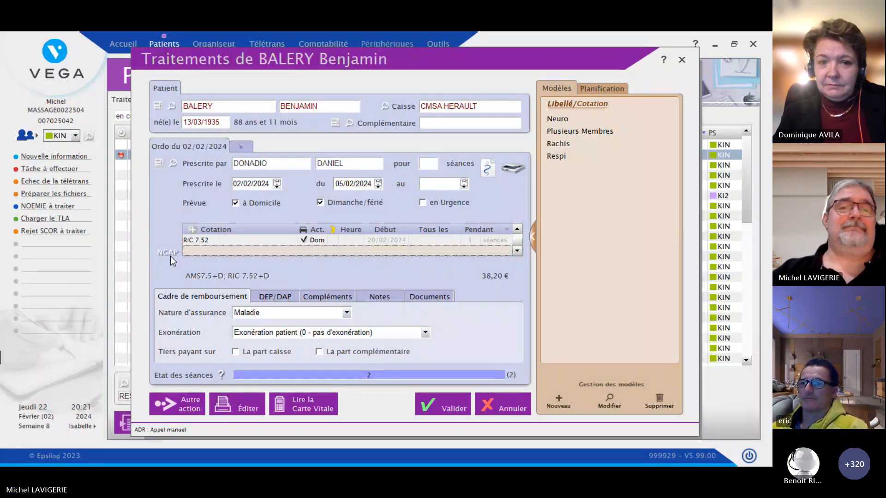
left_click(164, 253)
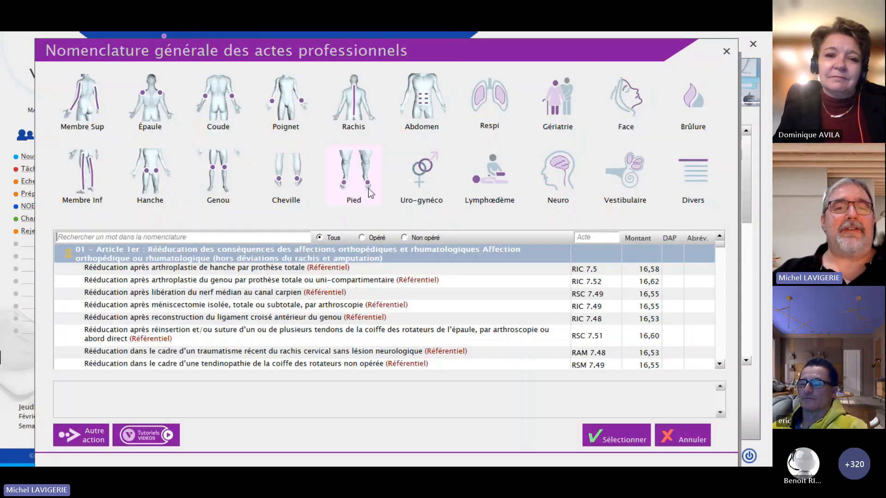
- Search the nomenclature for "parkins" and clear the search again
left_click(238, 239)
type("p")
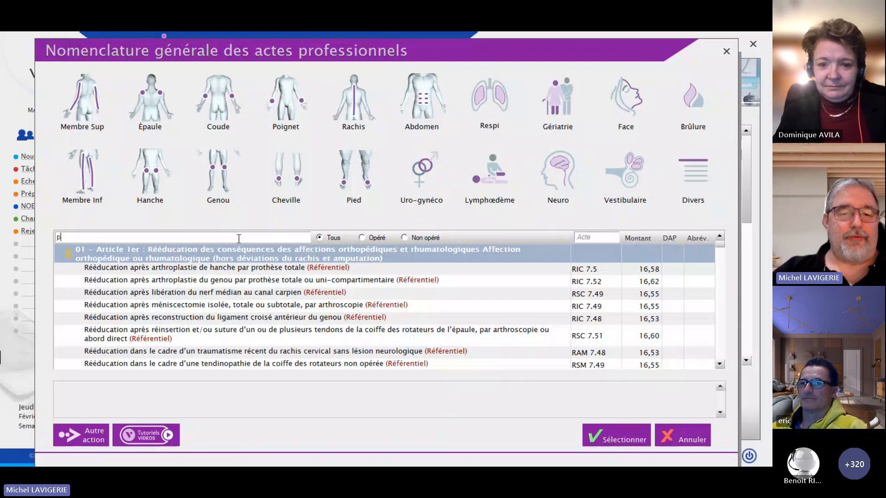
type("arkins")
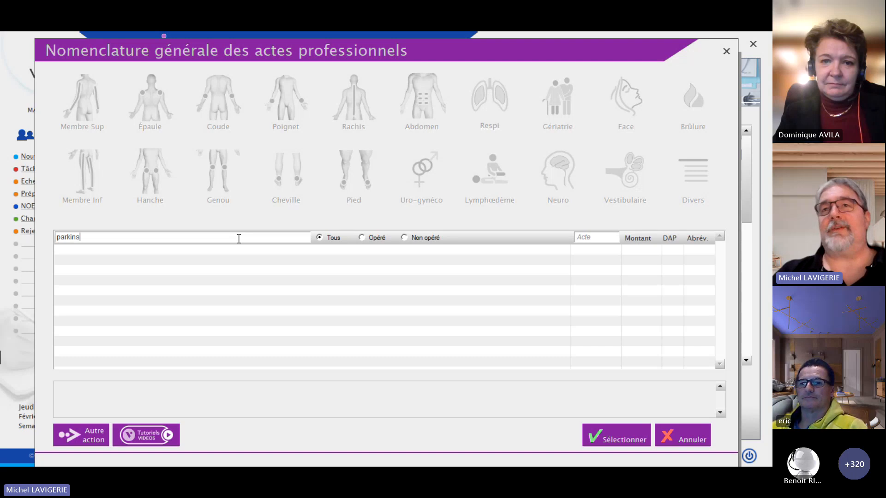
key("BackSpace")
key("BackSpace")
key("BackSpace")
key("BackSpace")
key("BackSpace")
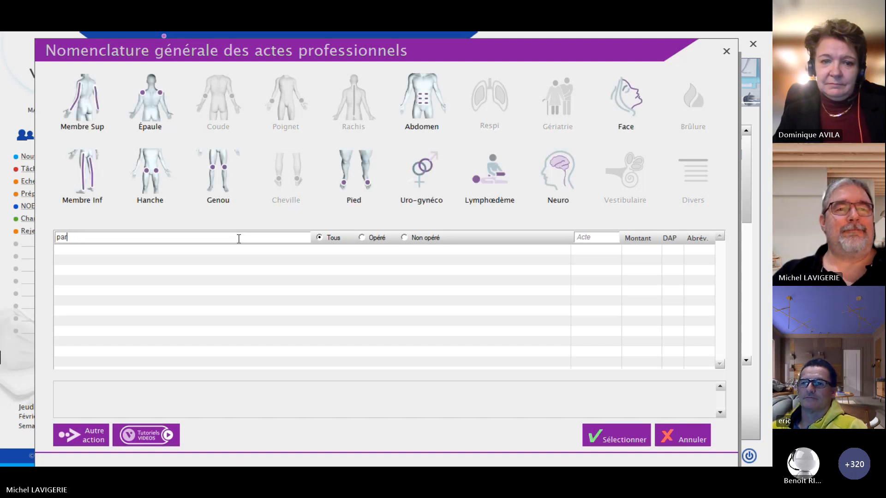
key("BackSpace")
key("BackSpace")
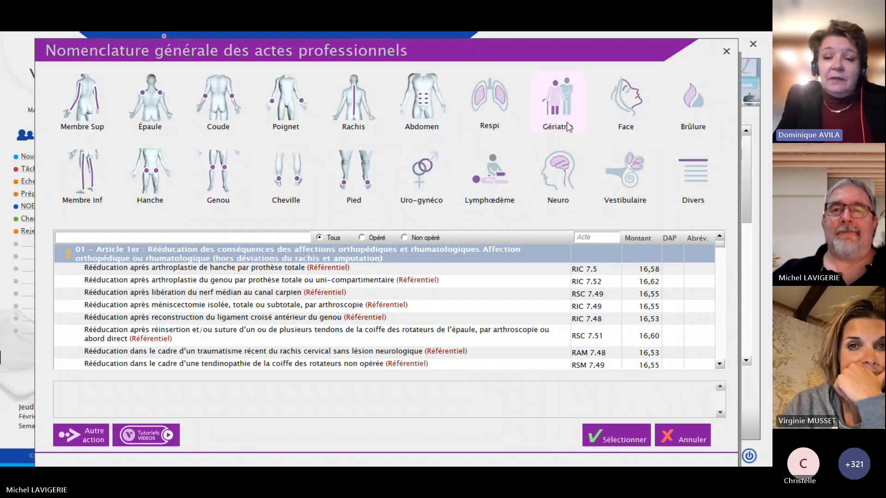
- List the nomenclature's Neuro acts, close it, and view the other actions available for the treatment
left_click(582, 181)
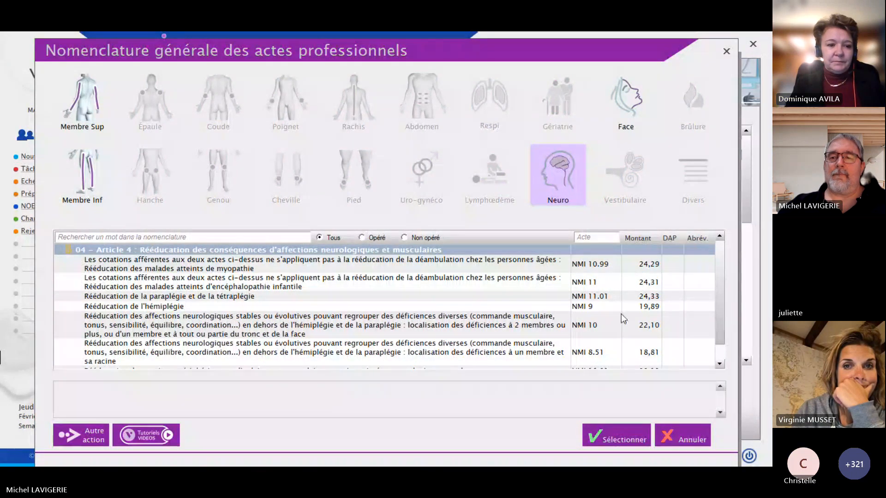
left_click(667, 434)
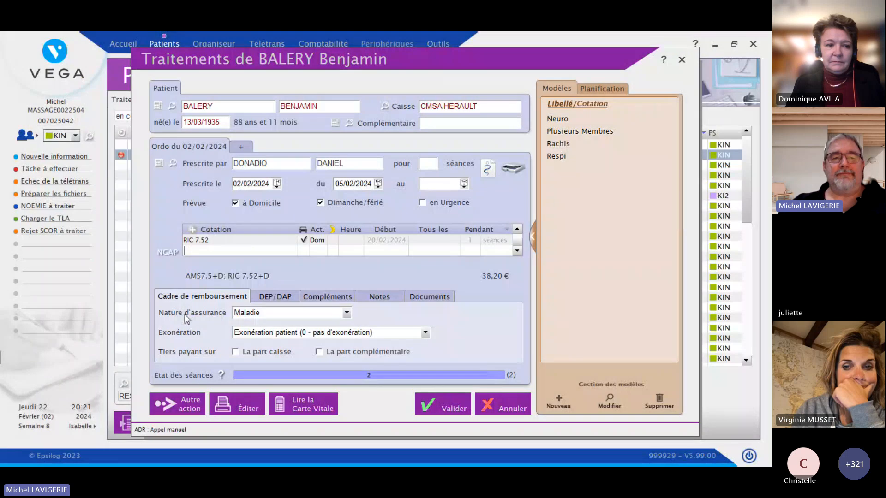
left_click(177, 403)
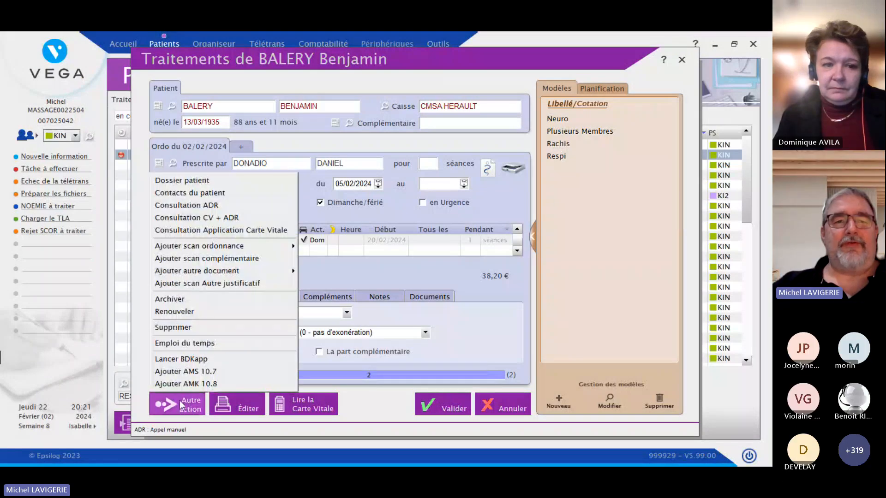
left_click(215, 367)
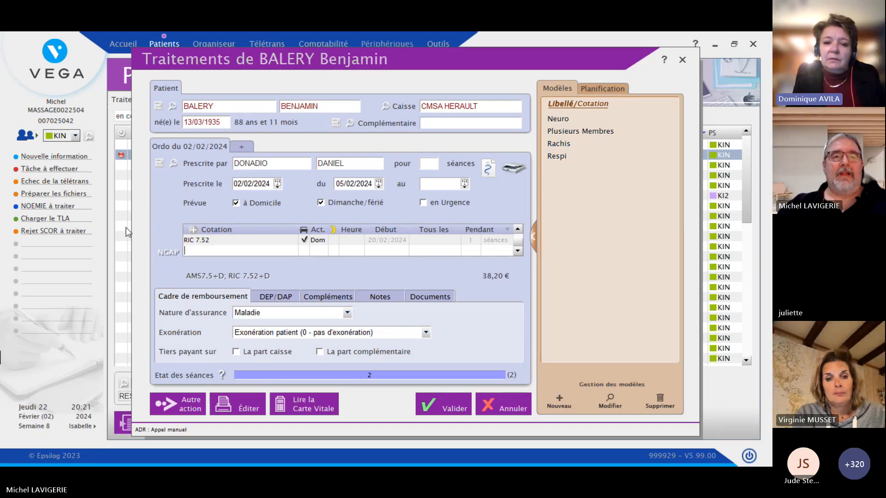
- Reopen the NGAP nomenclature, review the isolated acts and diagnostic assessments under Divers, and remove the category filter
left_click(170, 253)
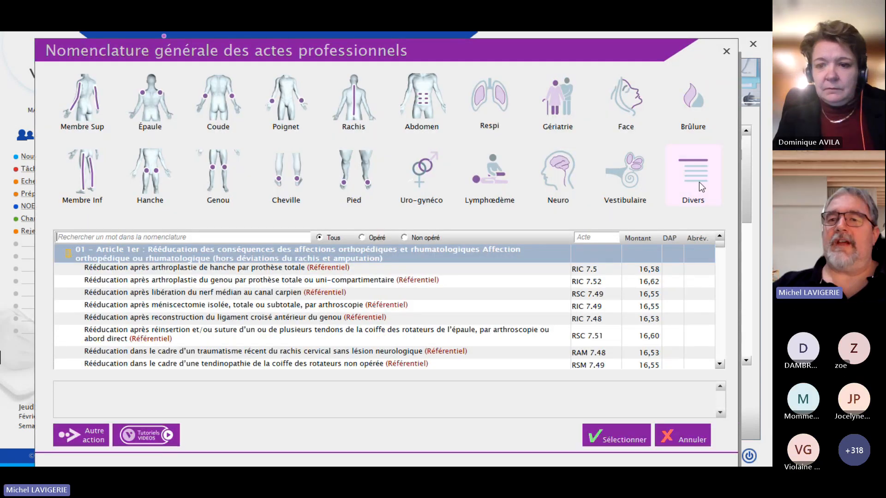
left_click(694, 179)
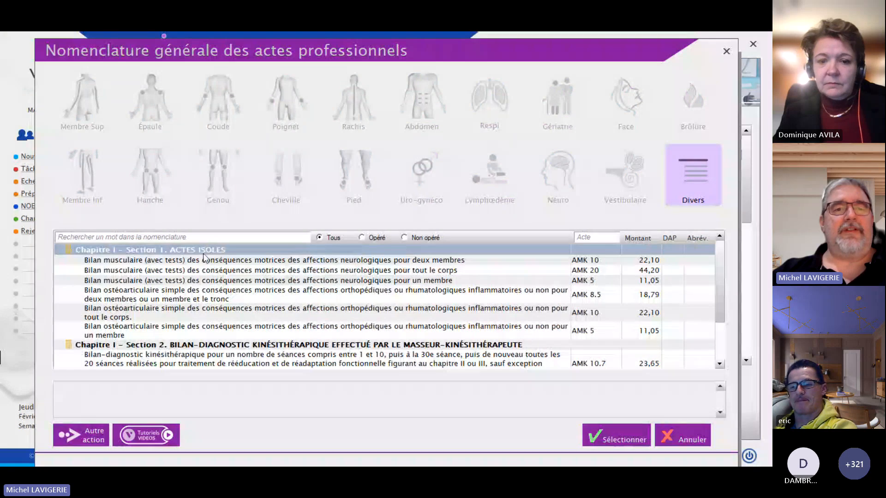
scroll(199, 271, "down", 2)
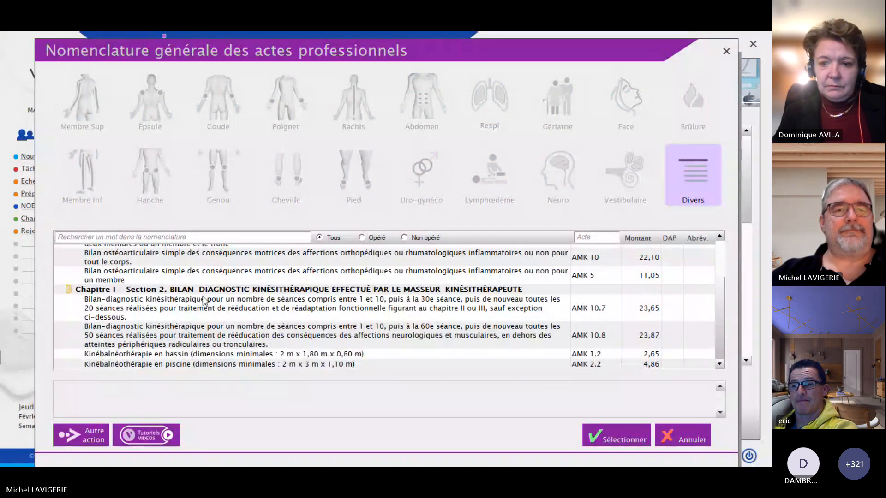
scroll(204, 300, "up", 2)
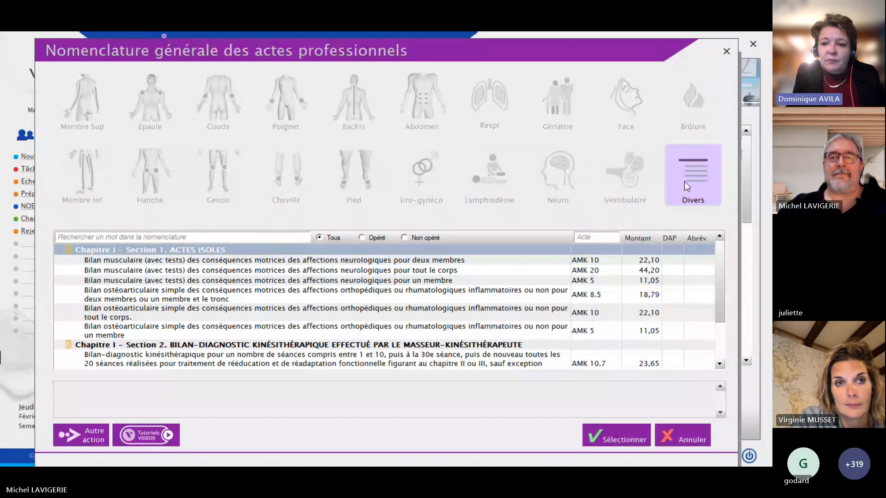
left_click(693, 173)
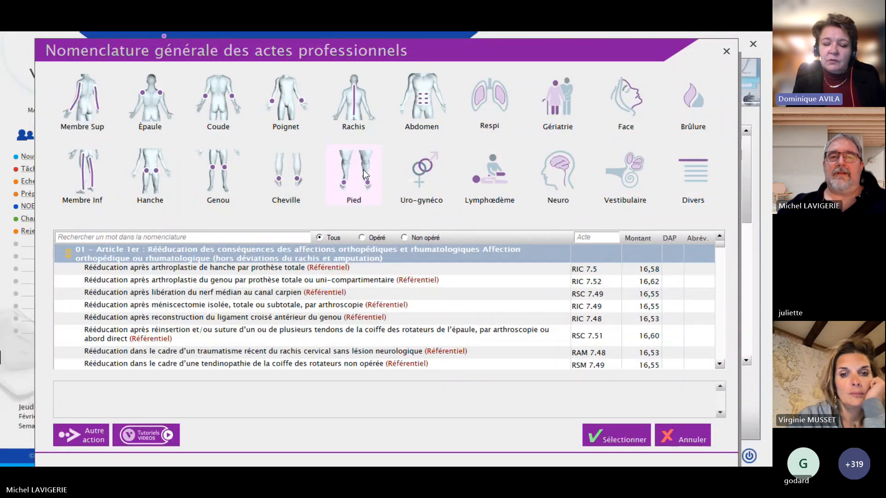
left_click(681, 171)
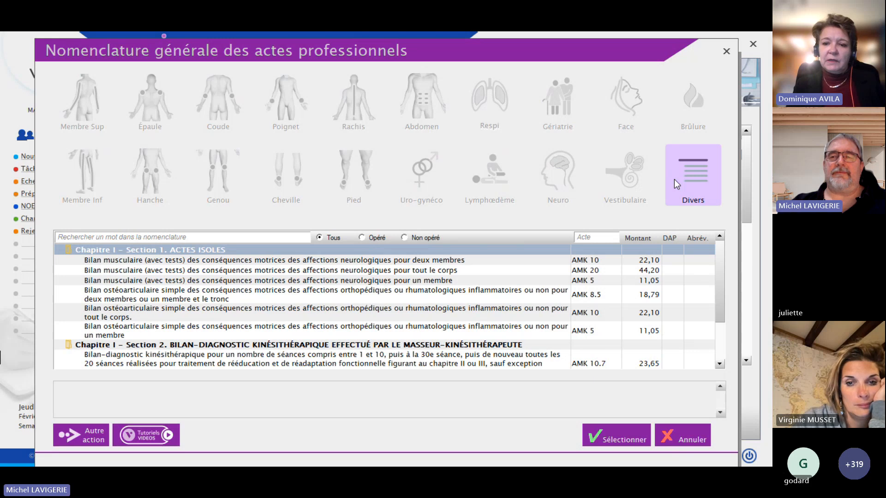
left_click(697, 172)
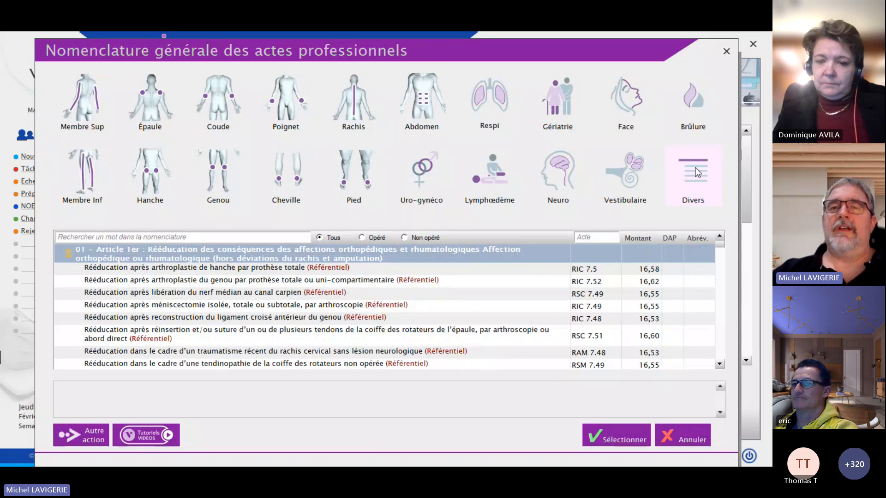
- Filter the nomenclature to Lymphœdème acts, narrow them to Membre Sup, and remove both filters
left_click(482, 180)
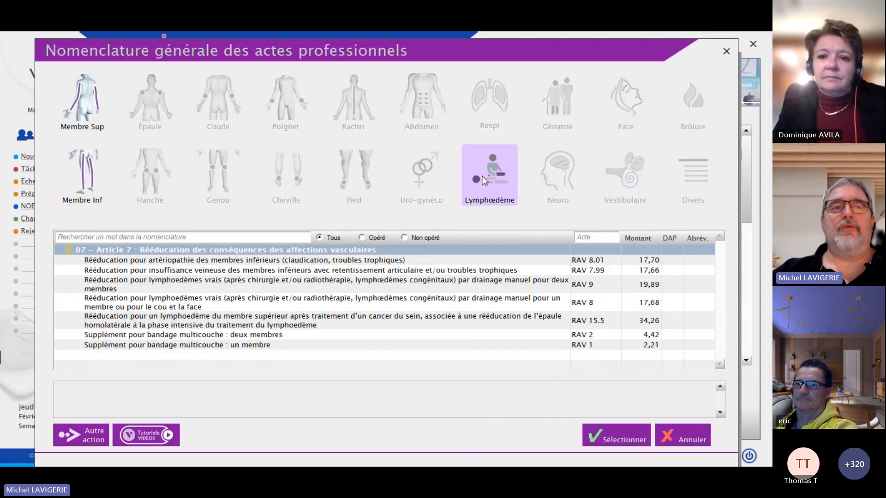
left_click(91, 100)
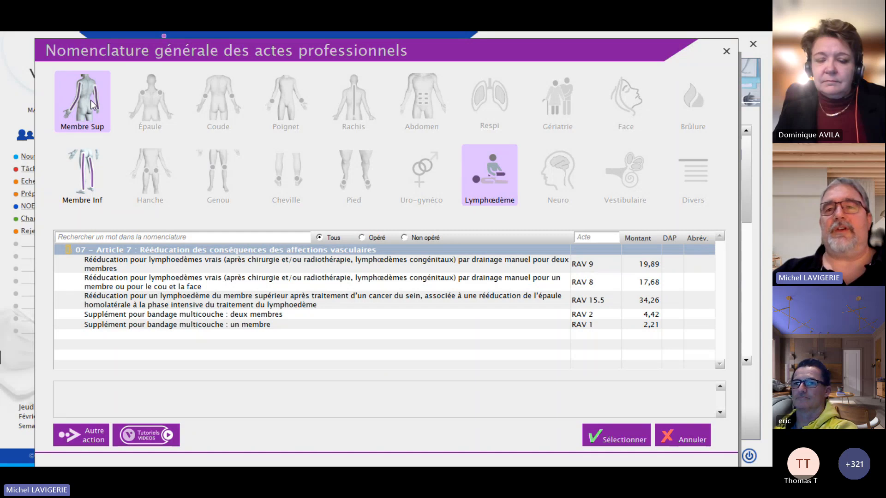
left_click(92, 103)
left_click(491, 175)
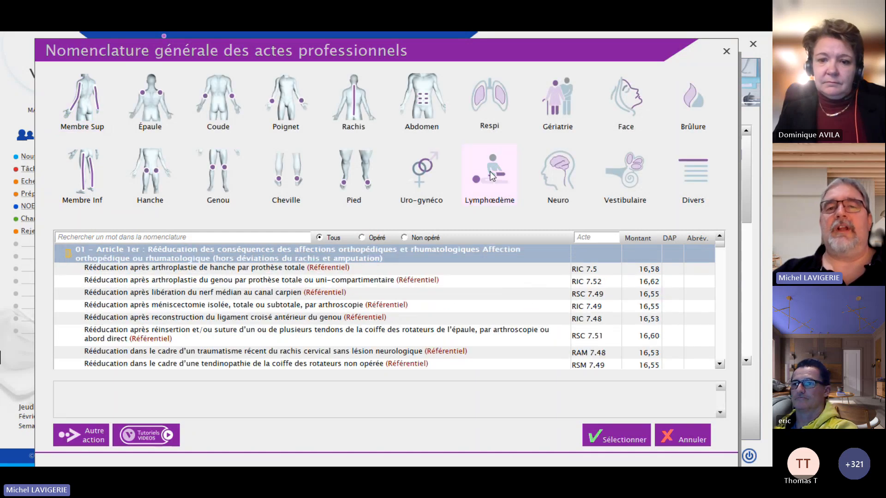
- Filter the acts by Opéré and by Non opéré, restore Tous, and close the nomenclature without selecting an act
left_click(377, 238)
left_click(412, 240)
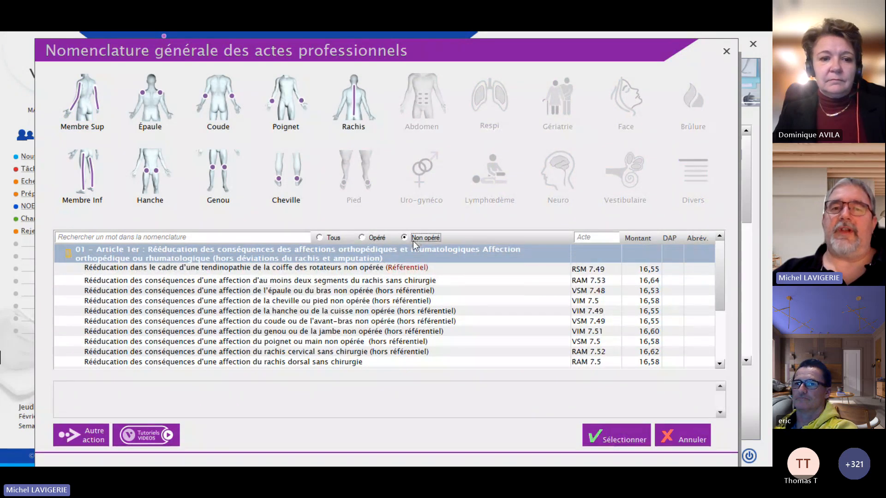
left_click(325, 238)
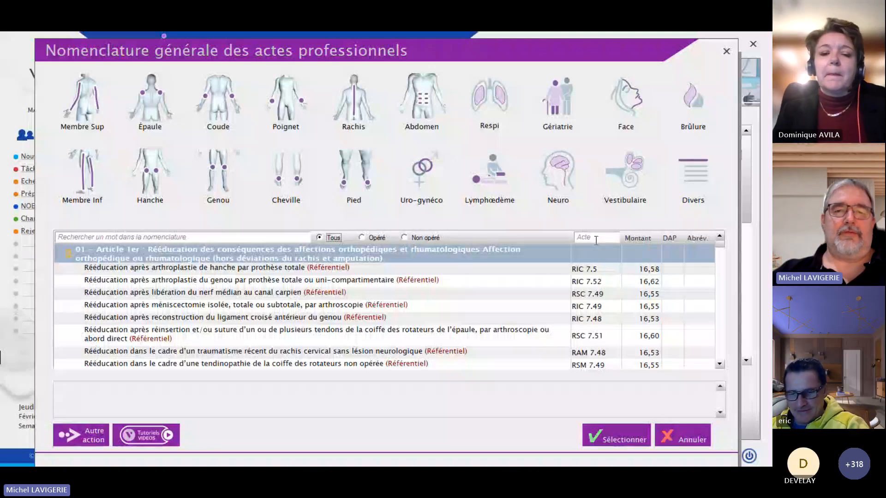
left_click(683, 437)
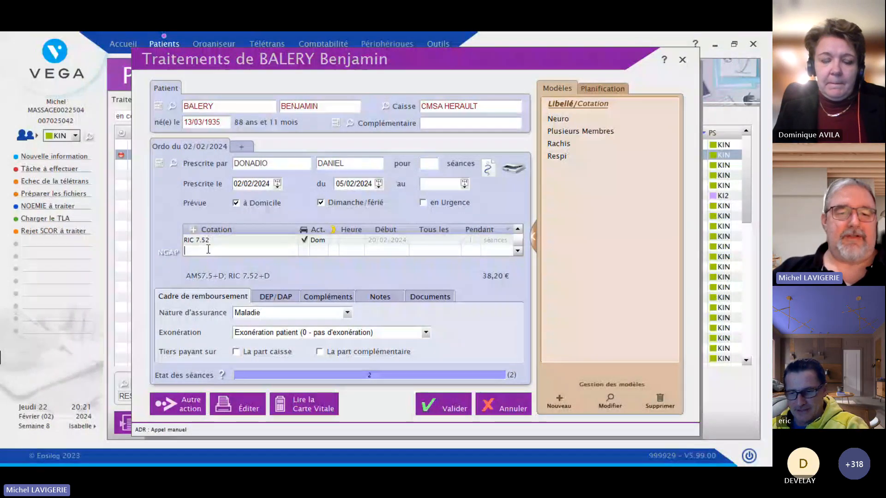
- Enter the act TER9.49 on the empty line, choose IFO as its associated domicile type, and cancel that choice
type("TER")
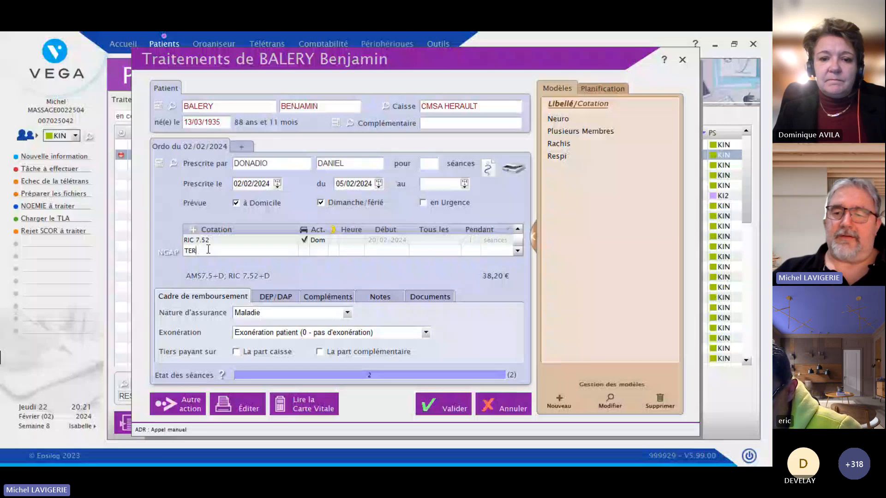
type("9.49")
key("Return")
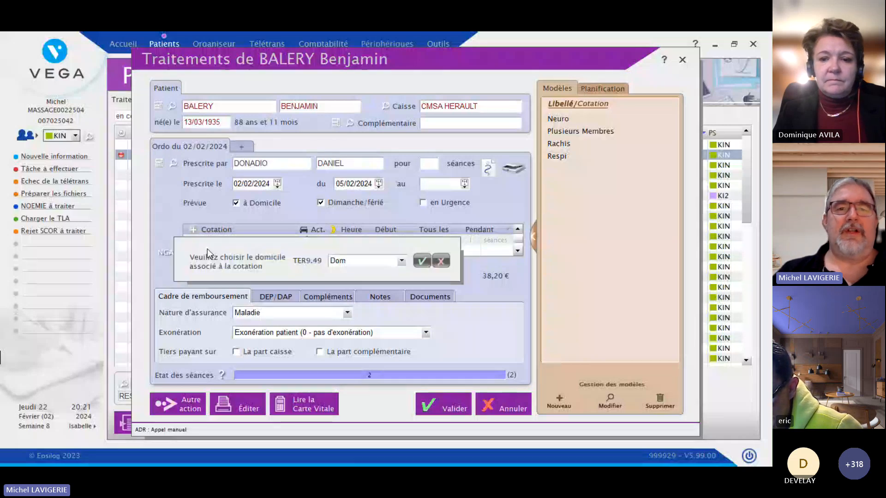
left_click(342, 266)
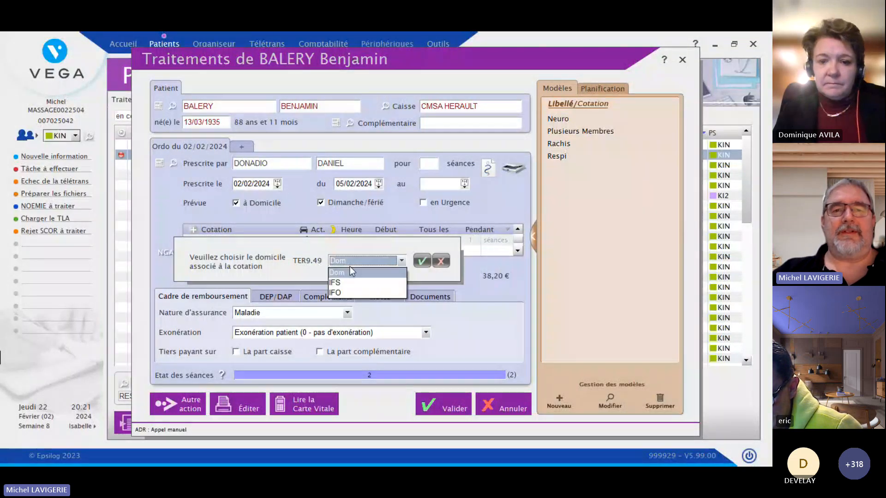
left_click(353, 288)
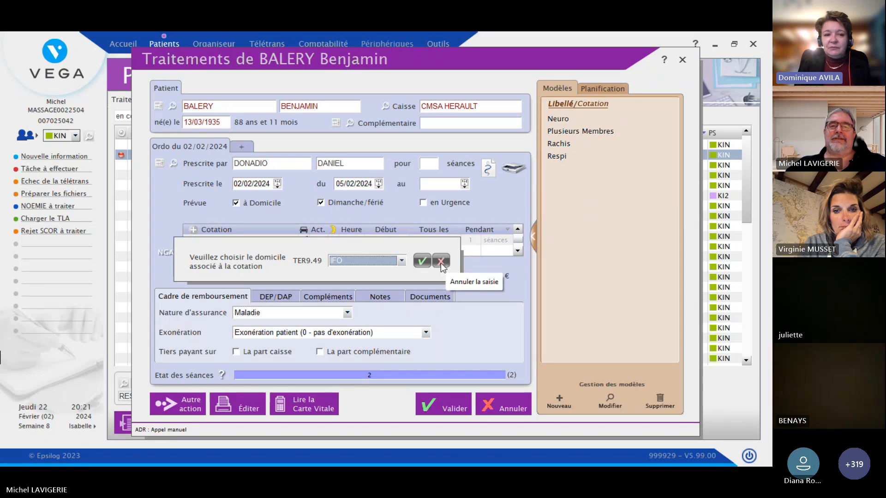
left_click(442, 263)
left_click(440, 263)
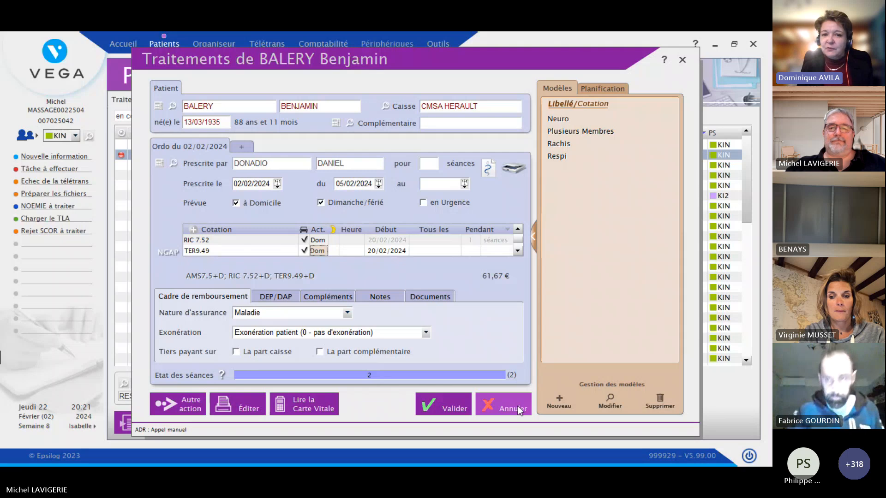
- Abandon the treatment's modifications, reopen it from the patient list, and select its AMS7.5 act
left_click(504, 410)
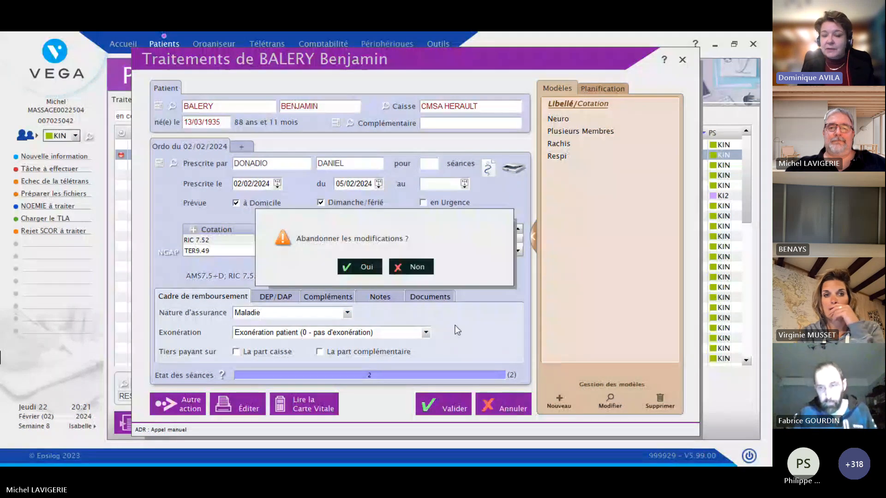
left_click(362, 272)
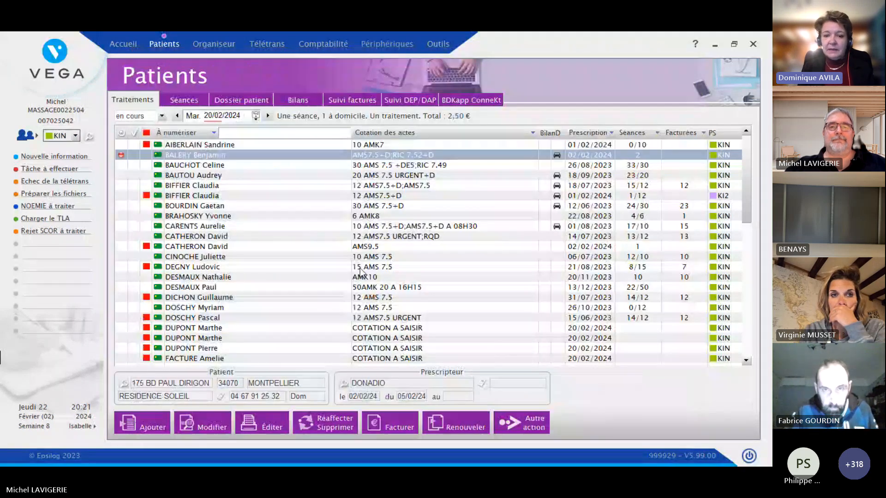
double_click(383, 158)
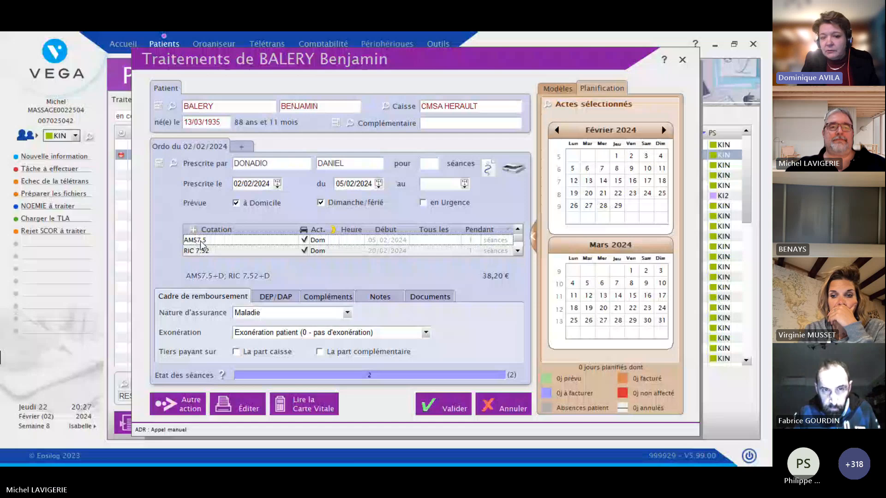
left_click(215, 240)
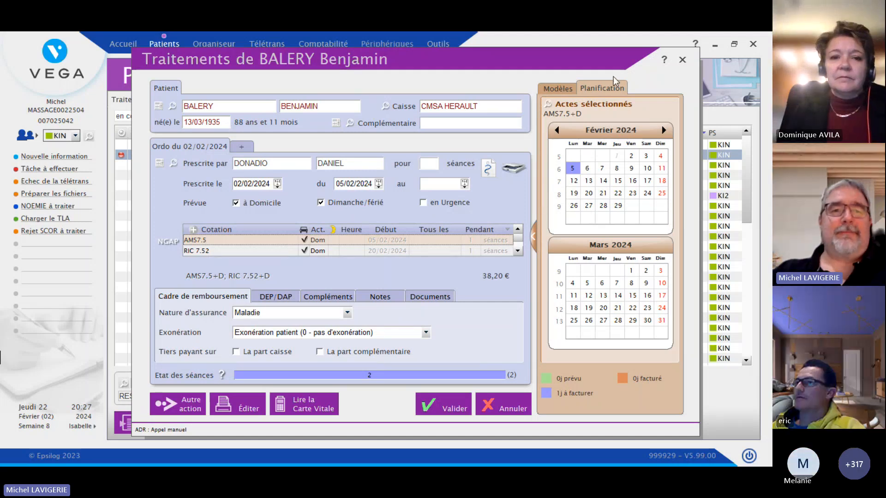
- Search the nomenclature for "baln" from the RIC 7.52 line and close it without selecting an act
left_click(231, 250)
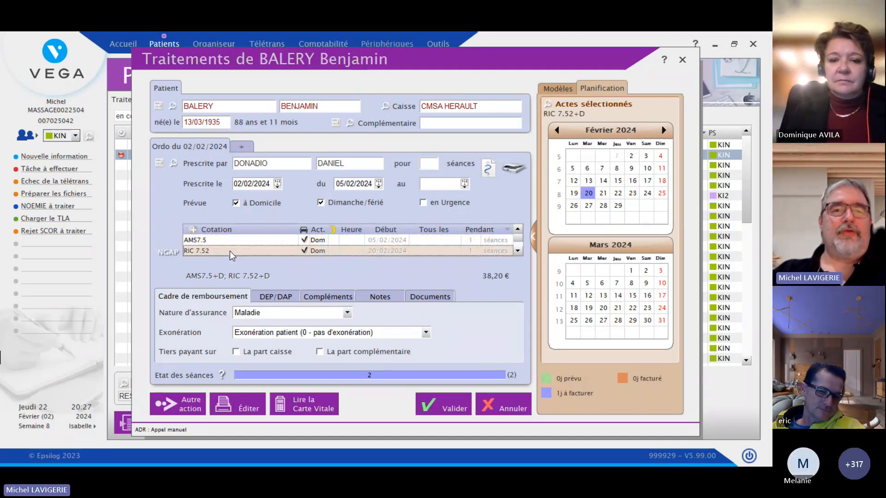
left_click(173, 254)
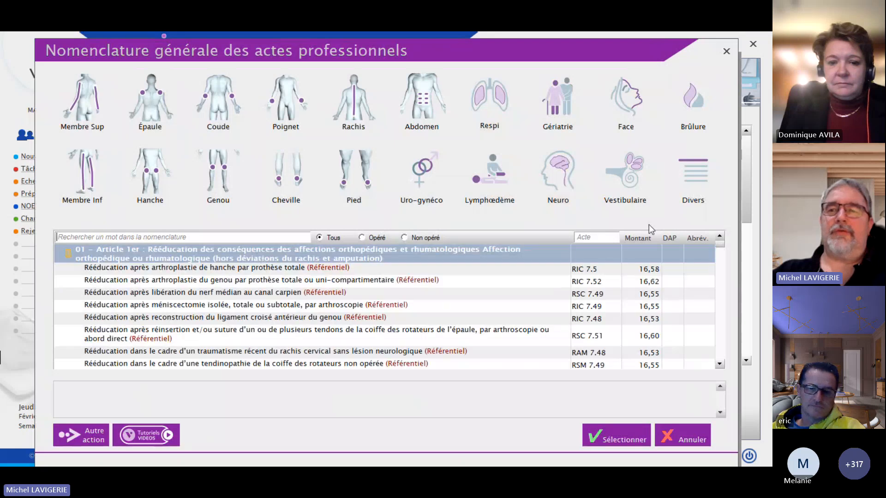
left_click(129, 239)
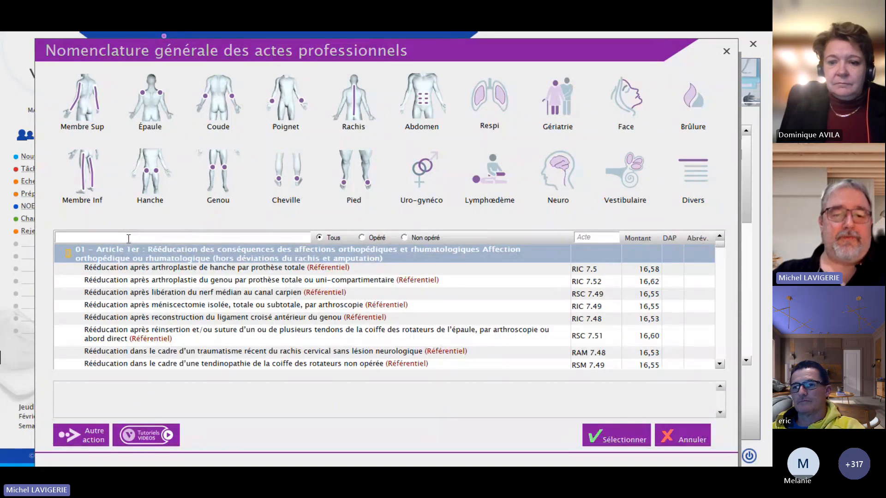
type("blan")
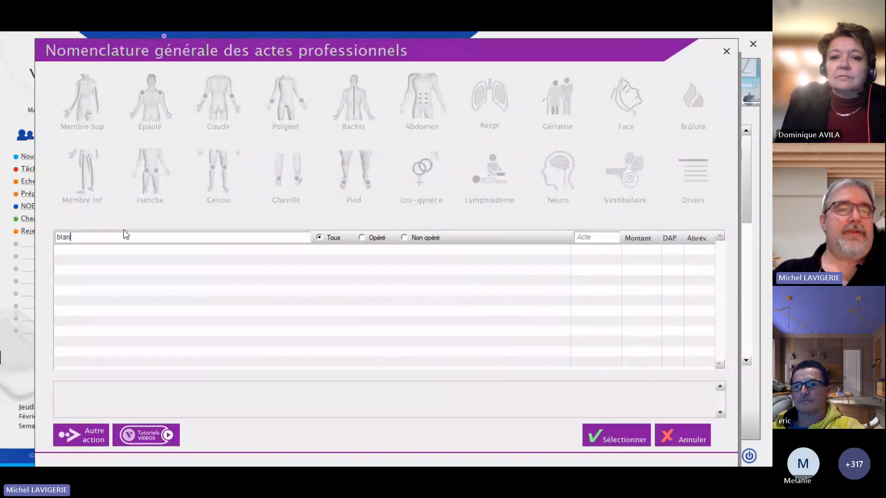
key("BackSpace")
key("BackSpace")
key("BackSpace")
type("a")
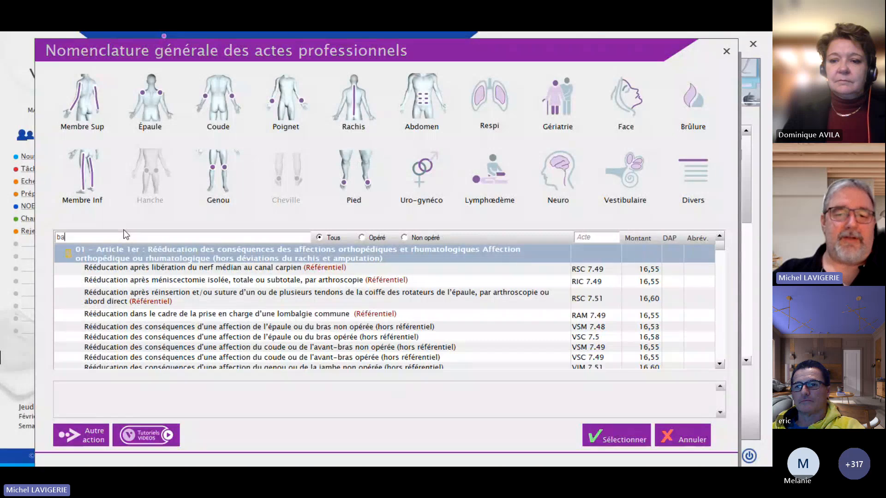
type("ln")
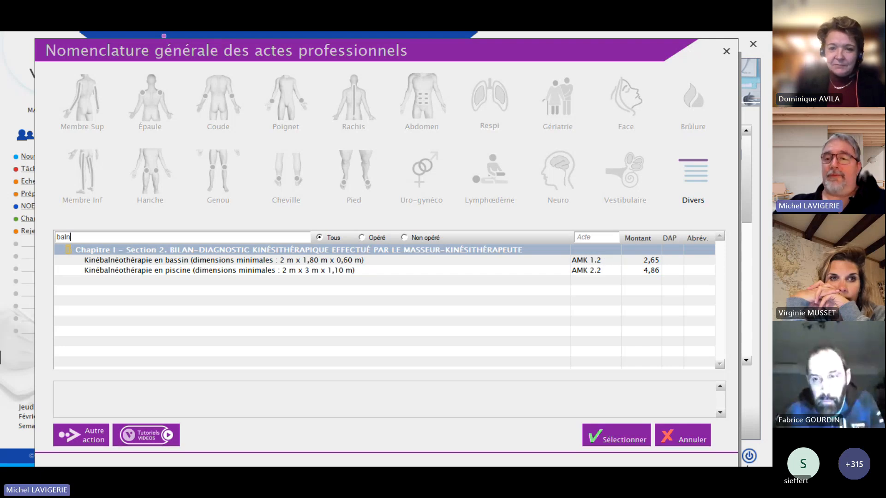
left_click(677, 438)
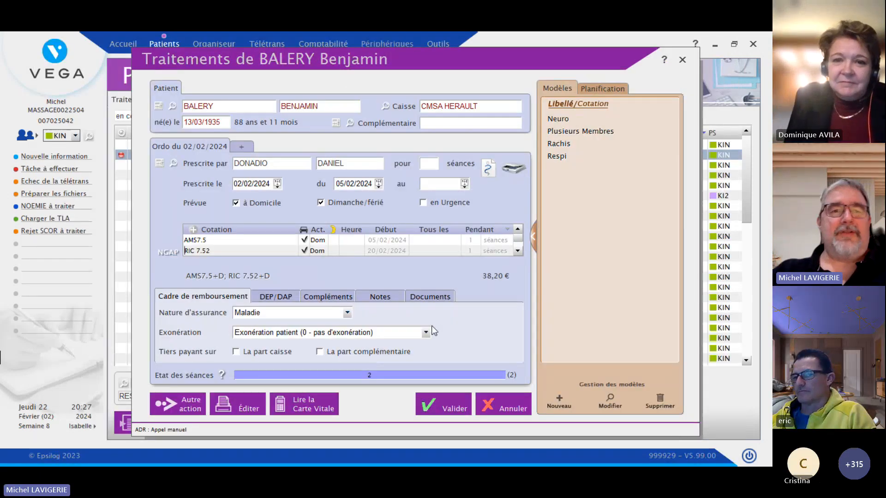
- Try replacing the RIC 7.52 act with TER9.49 and abandon the treatment's modifications
left_click_drag(223, 250, 166, 250)
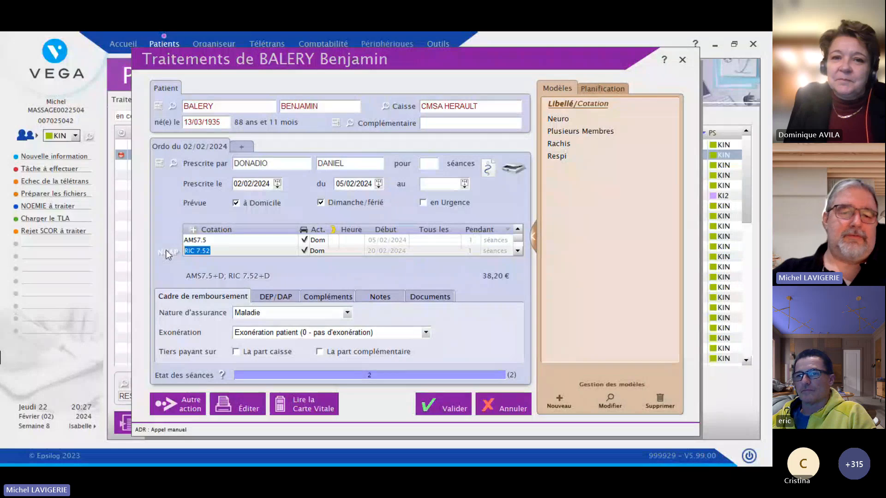
type("TER")
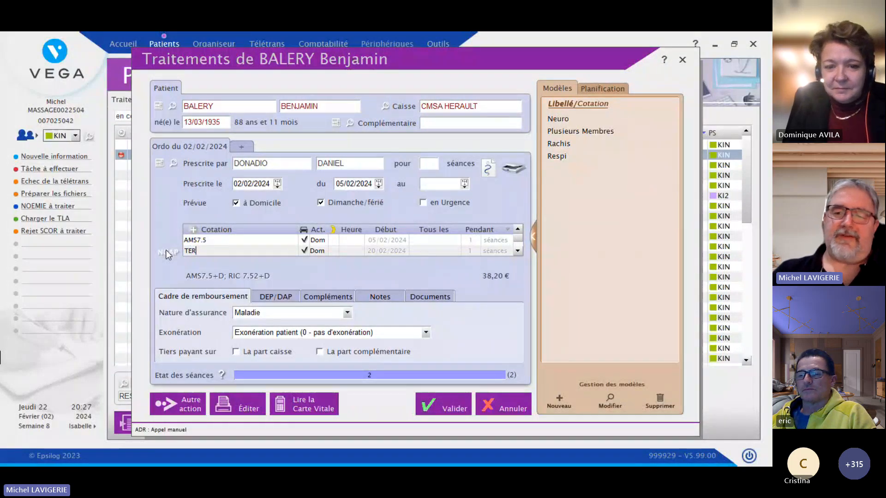
type("9.49")
key("Tab")
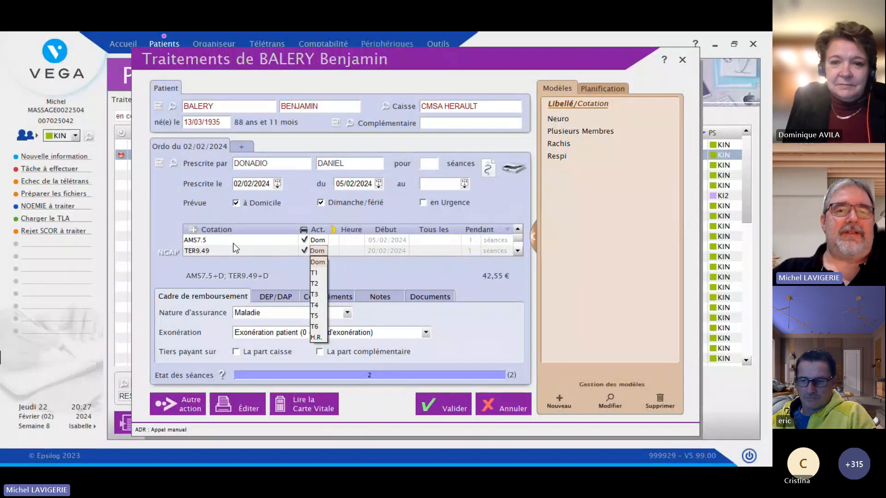
left_click(428, 356)
left_click(519, 409)
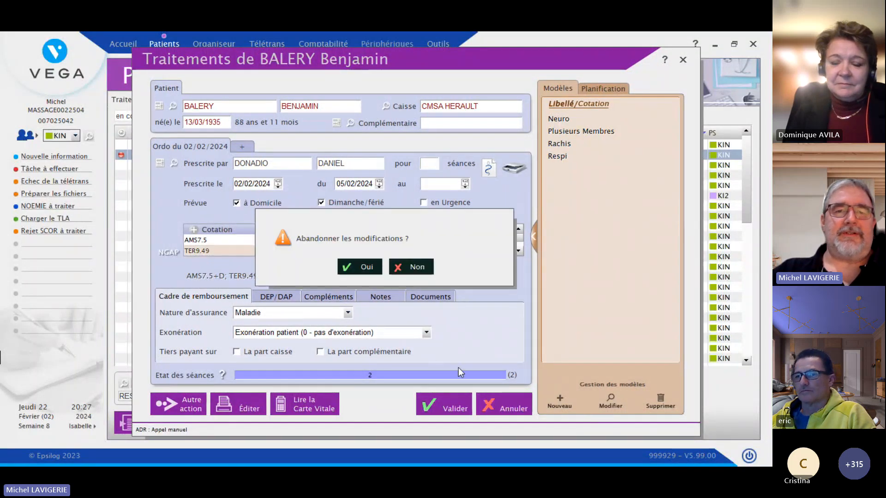
left_click(361, 268)
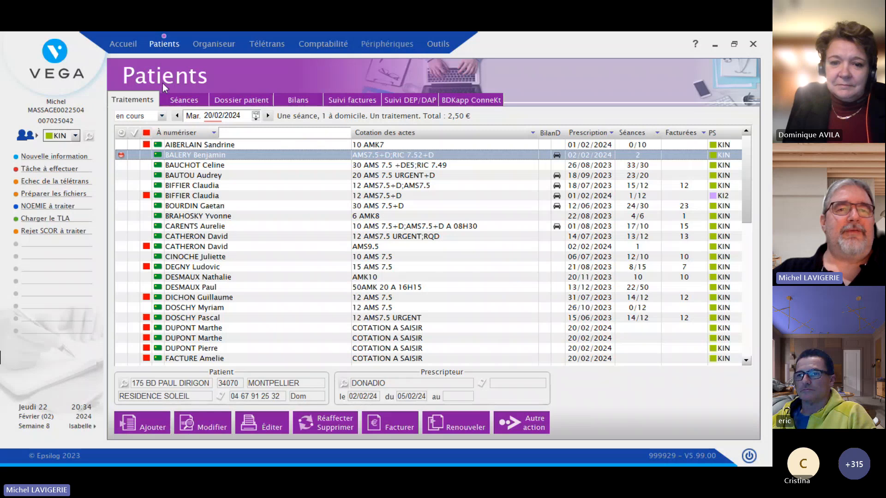
- Reopen the patient's treatment and add a new prescription planned à Domicile
double_click(190, 154)
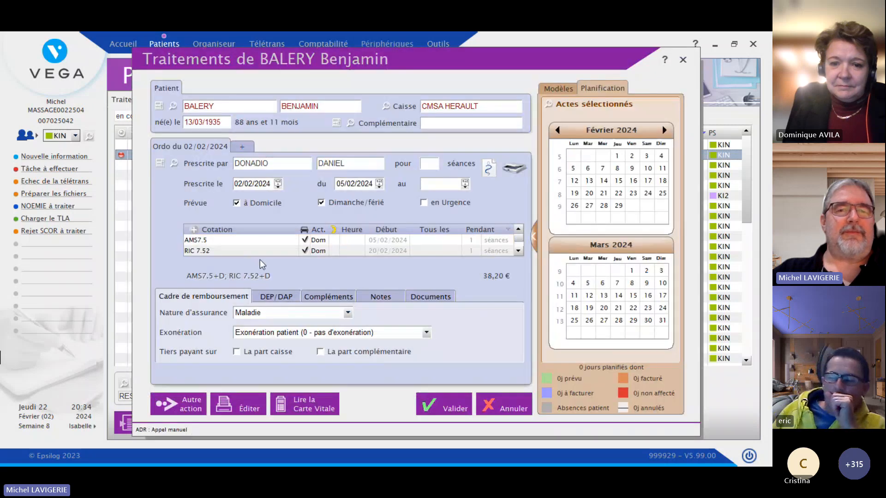
left_click(258, 147)
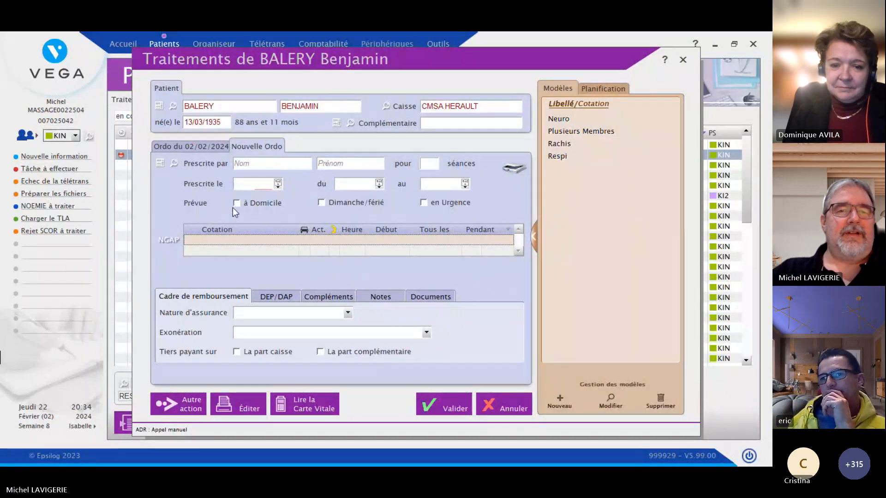
left_click(235, 205)
- Enter the act TER9.49 on the new prescription, view its associated domicile types, and dismiss the domicile choice
left_click(220, 243)
type("TER")
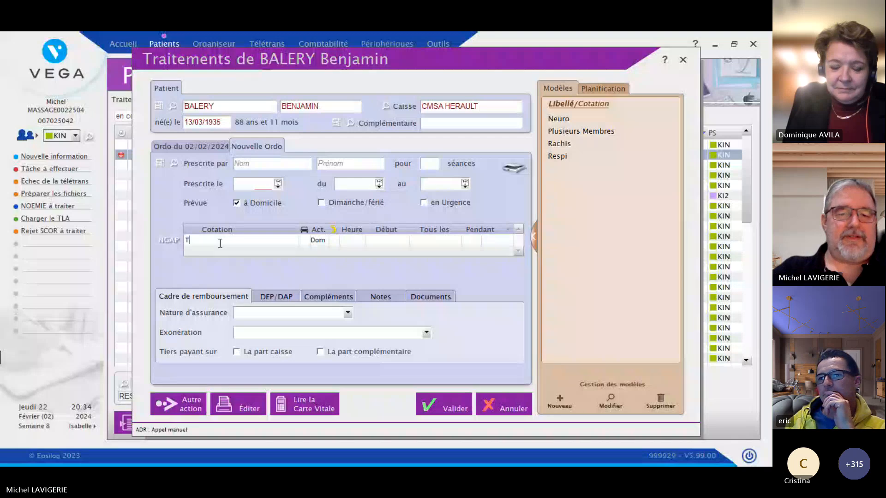
type("9.4")
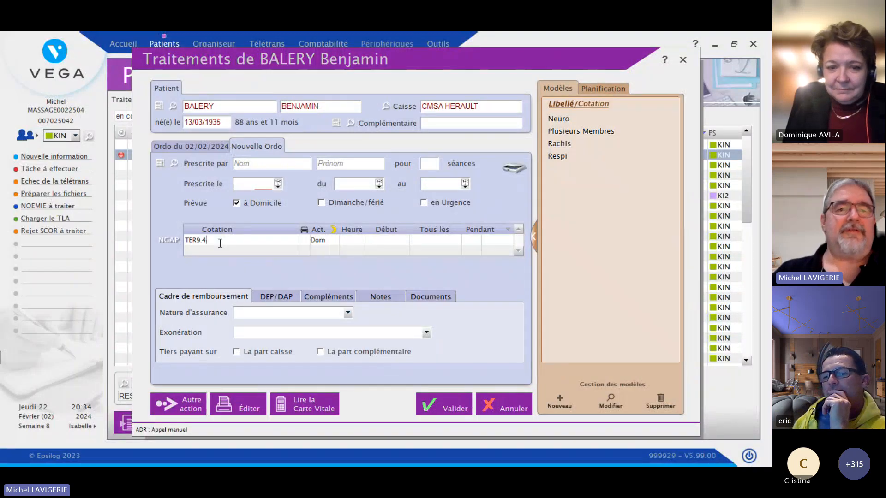
key("Return")
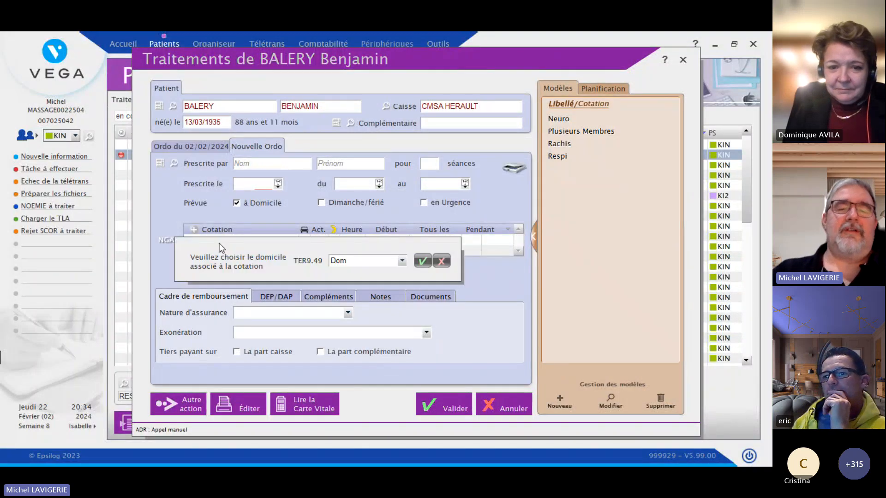
left_click(402, 262)
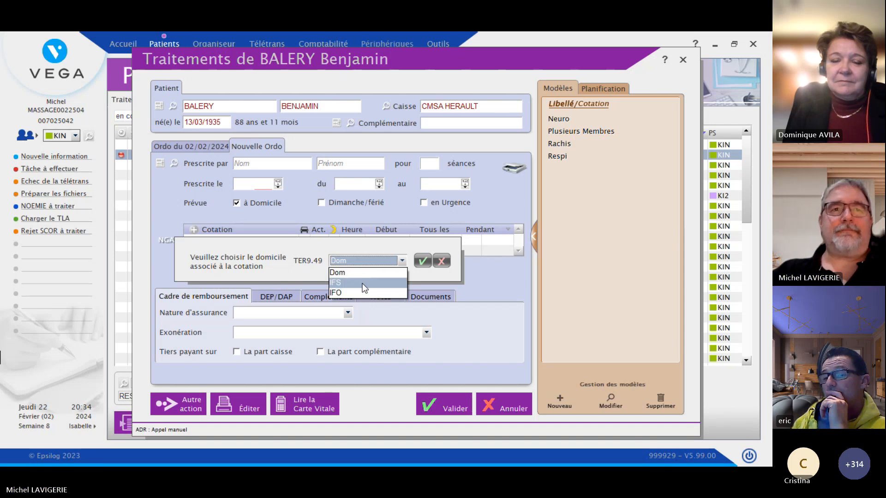
left_click(408, 237)
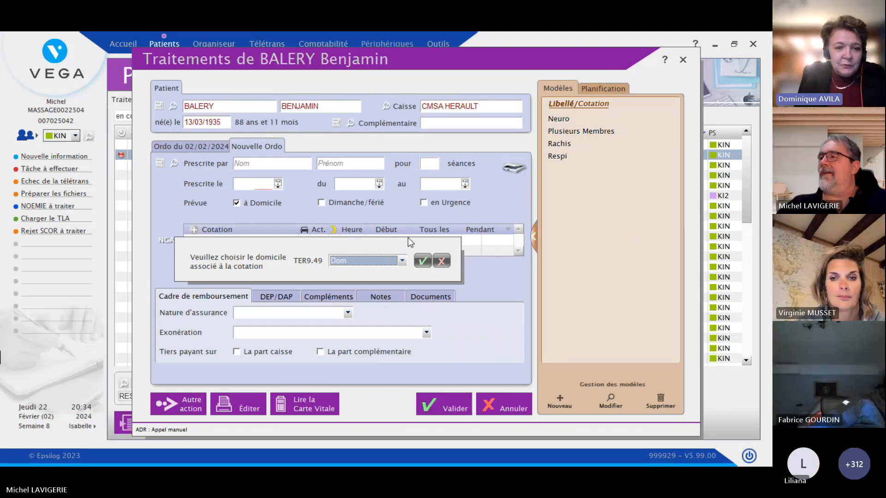
left_click(443, 261)
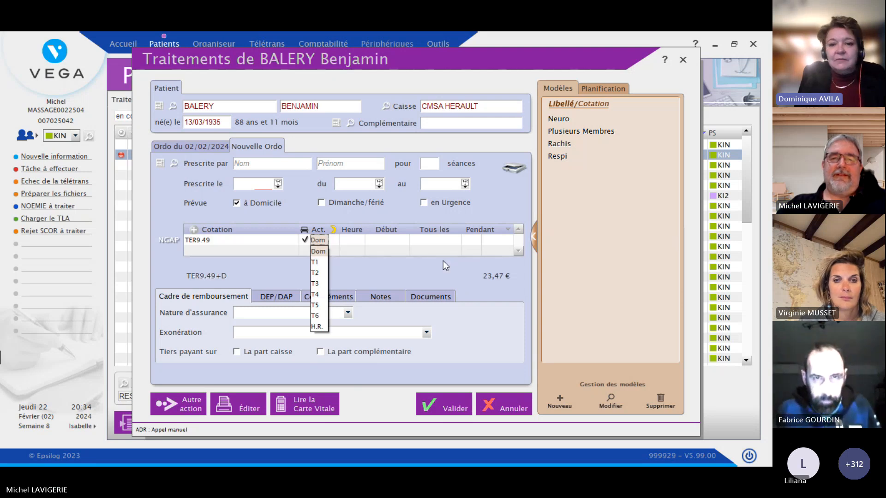
left_click(443, 261)
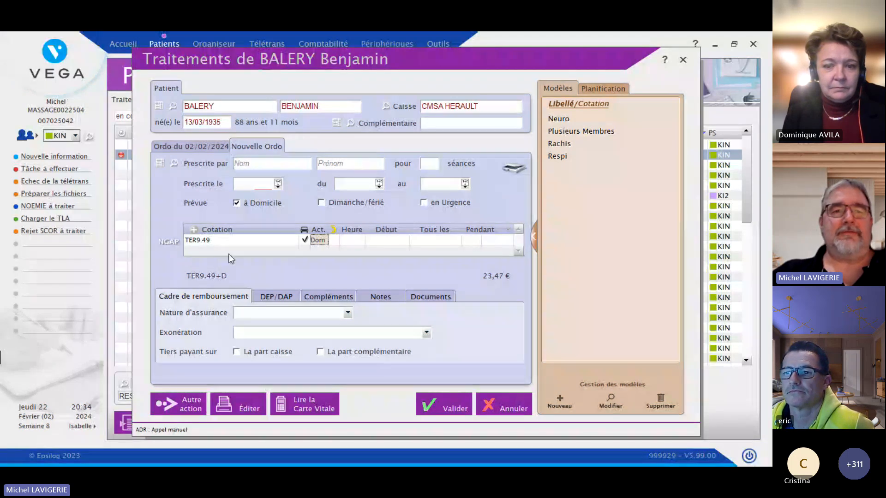
- Open the nomenclature from the TER9.49 line and browse to the start of the Anciennes cotations section
left_click(172, 245)
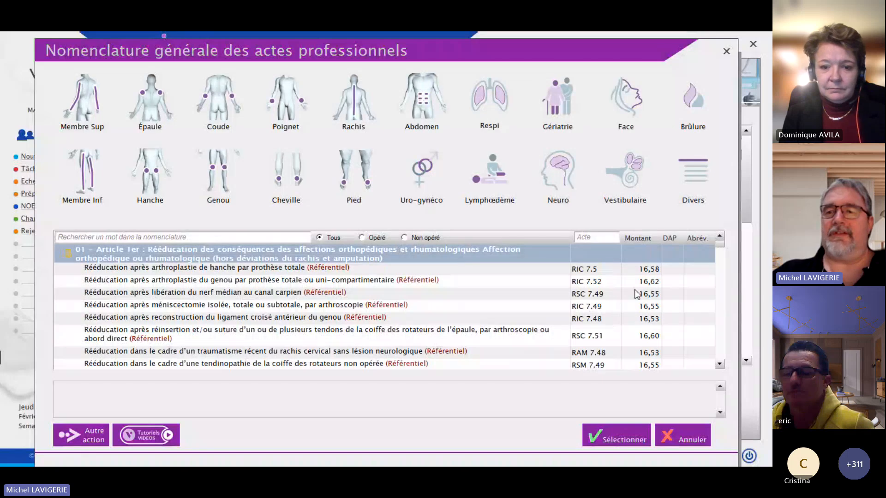
left_click_drag(720, 251, 748, 316)
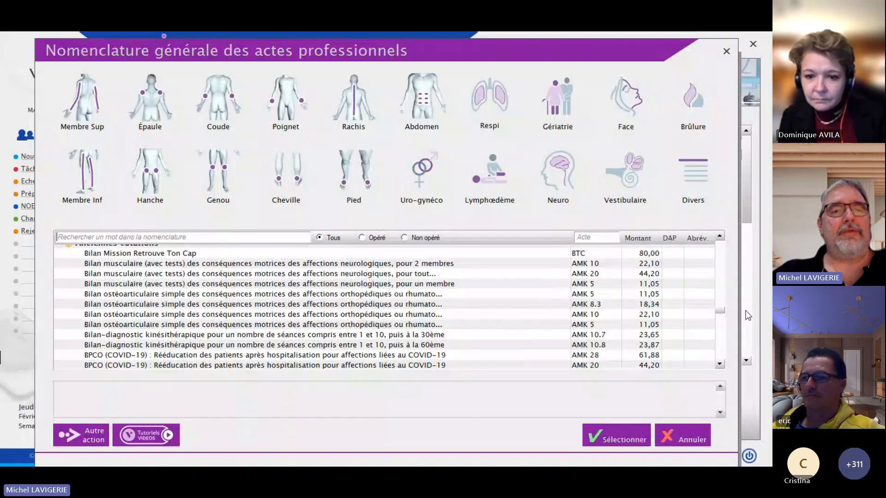
scroll(156, 351, "up", 3)
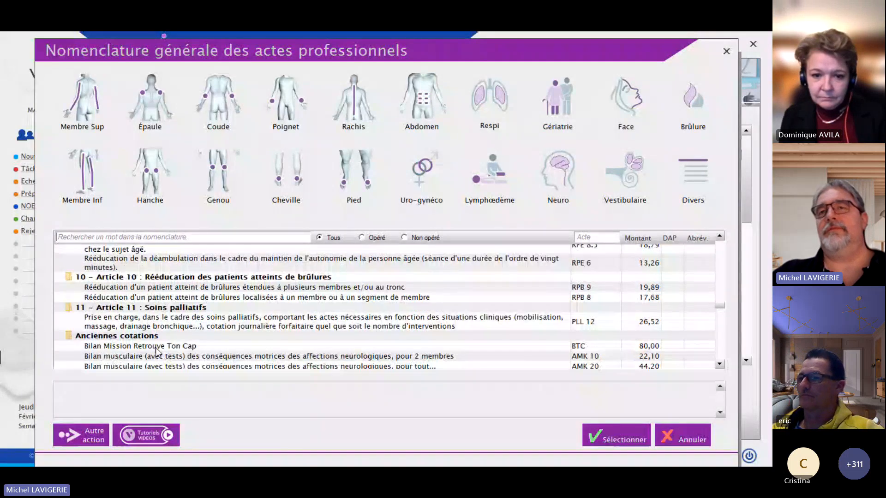